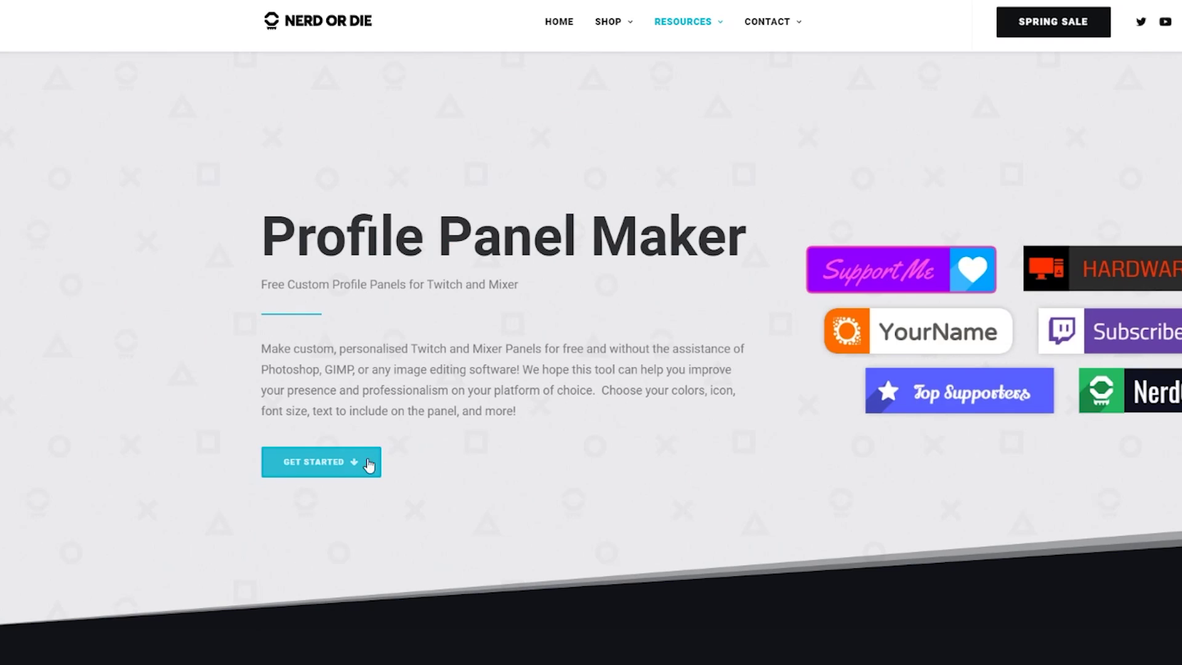
# - Start a new panel and replace its text with 'About Me'
pyautogui.click(368, 463)
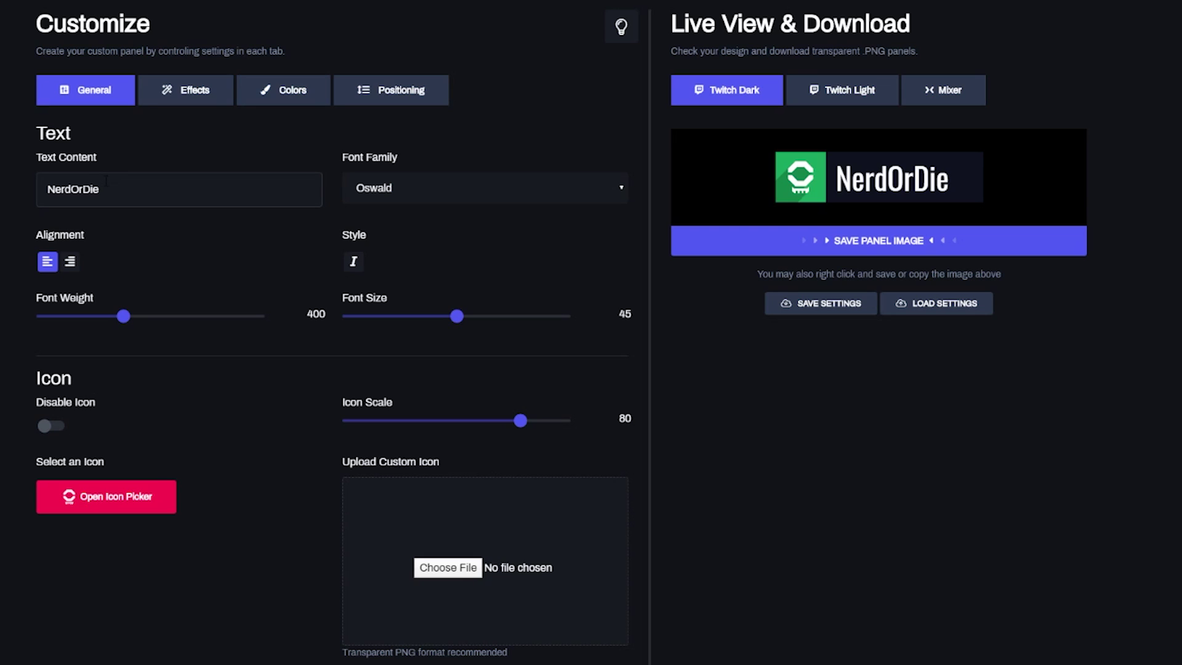
pyautogui.moveTo(114, 184); pyautogui.dragTo(48, 188)
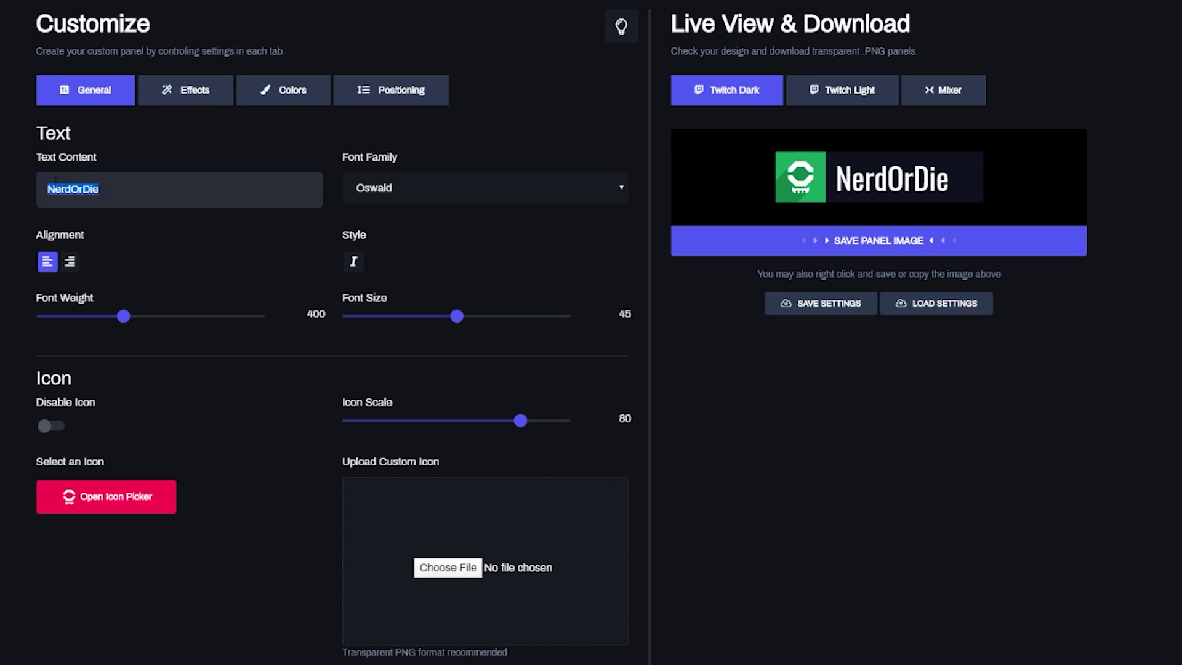
pyautogui.write('About Me')
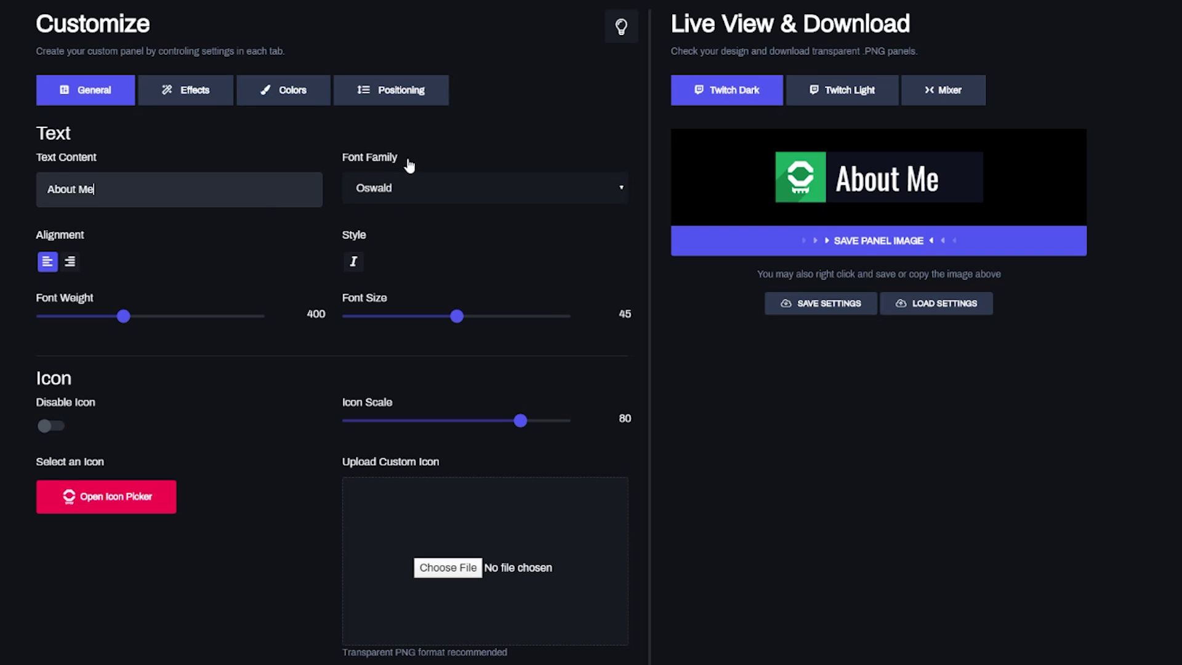
# - Try the Bonbon, Lora, Pacifico and Audiowide fonts, then settle on Berkshire Swash
pyautogui.click(428, 196)
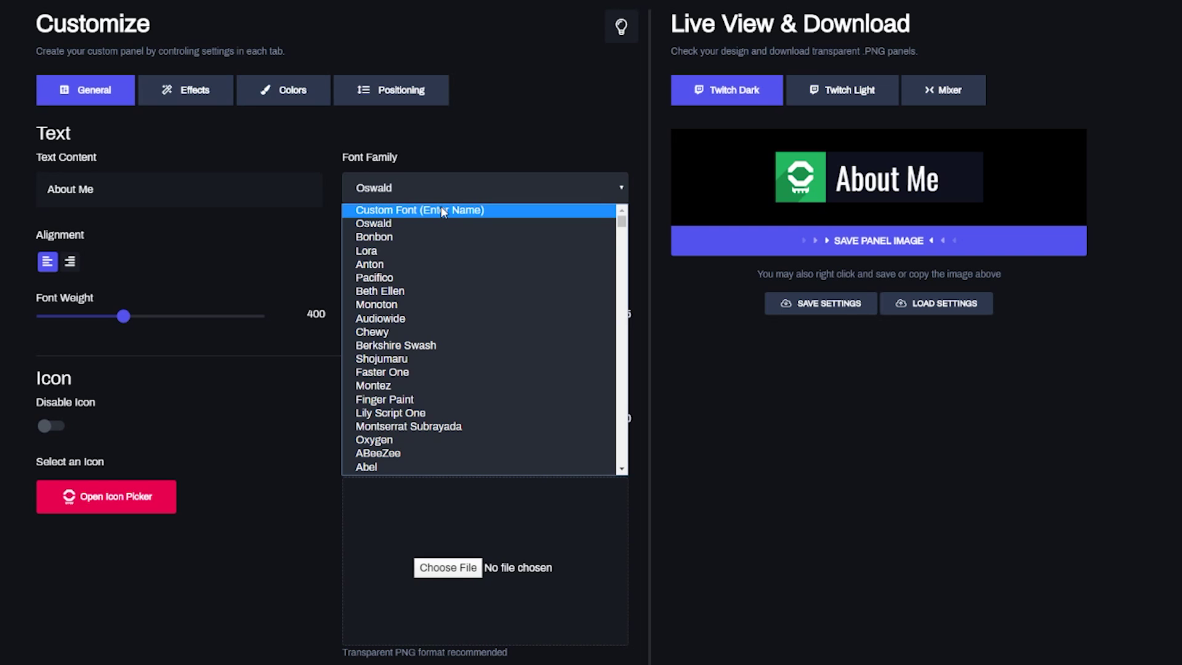
pyautogui.click(414, 237)
pyautogui.click(424, 201)
pyautogui.click(410, 249)
pyautogui.click(417, 193)
pyautogui.click(414, 279)
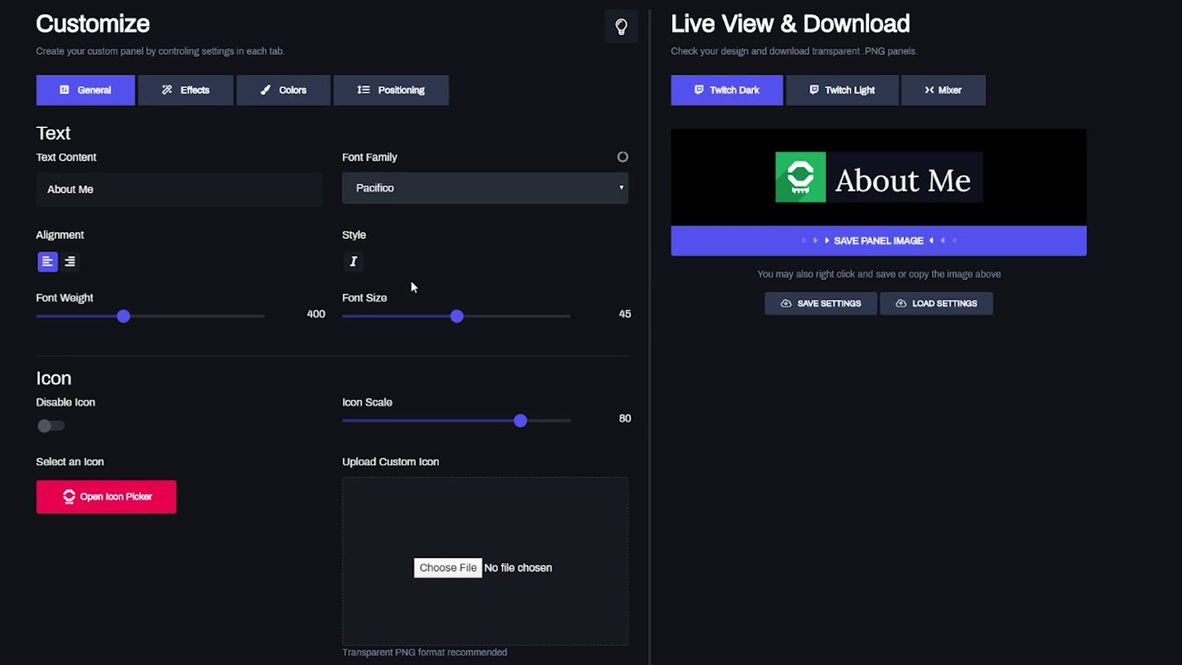
pyautogui.click(436, 193)
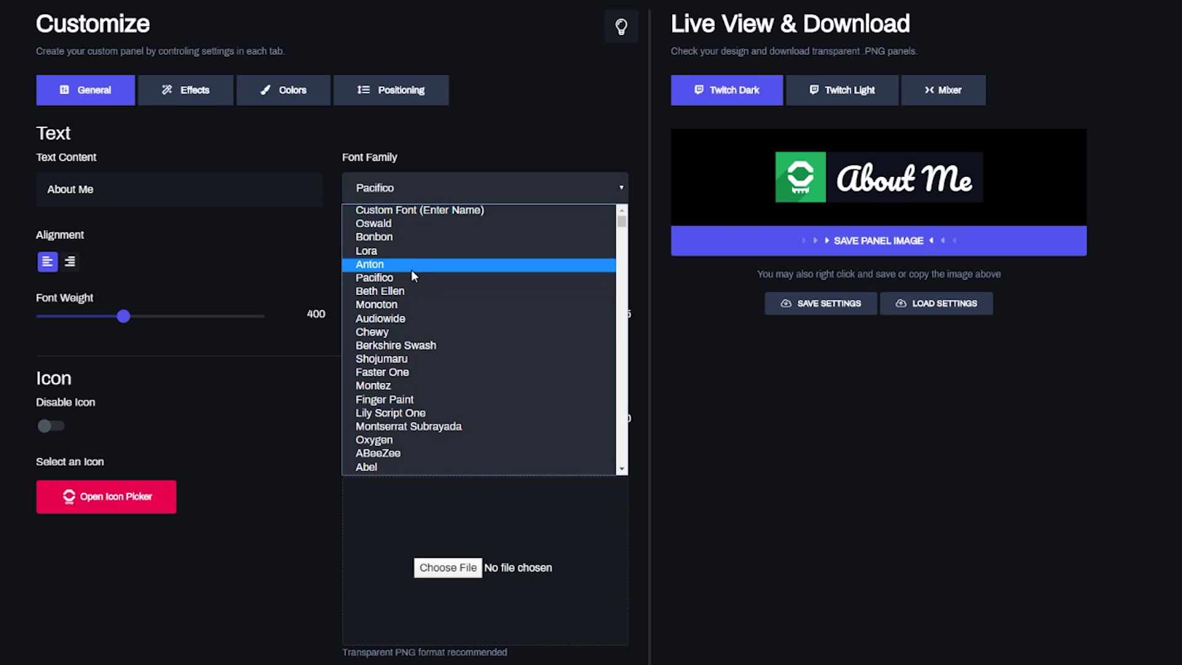
pyautogui.click(408, 315)
pyautogui.click(432, 192)
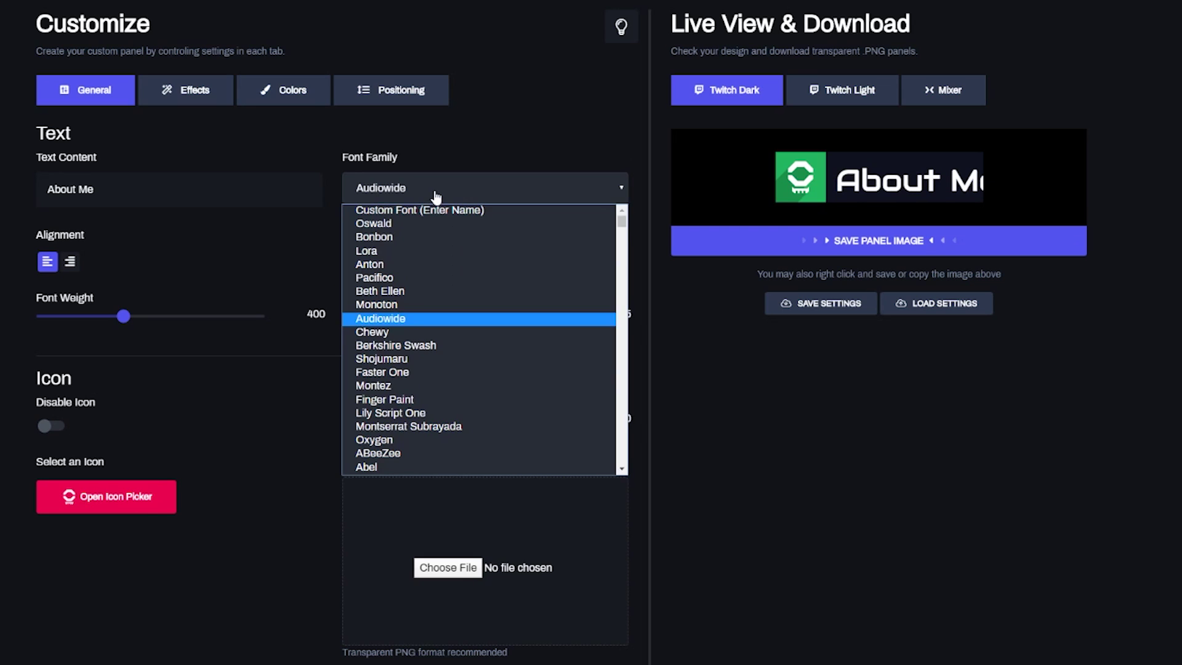
pyautogui.click(409, 345)
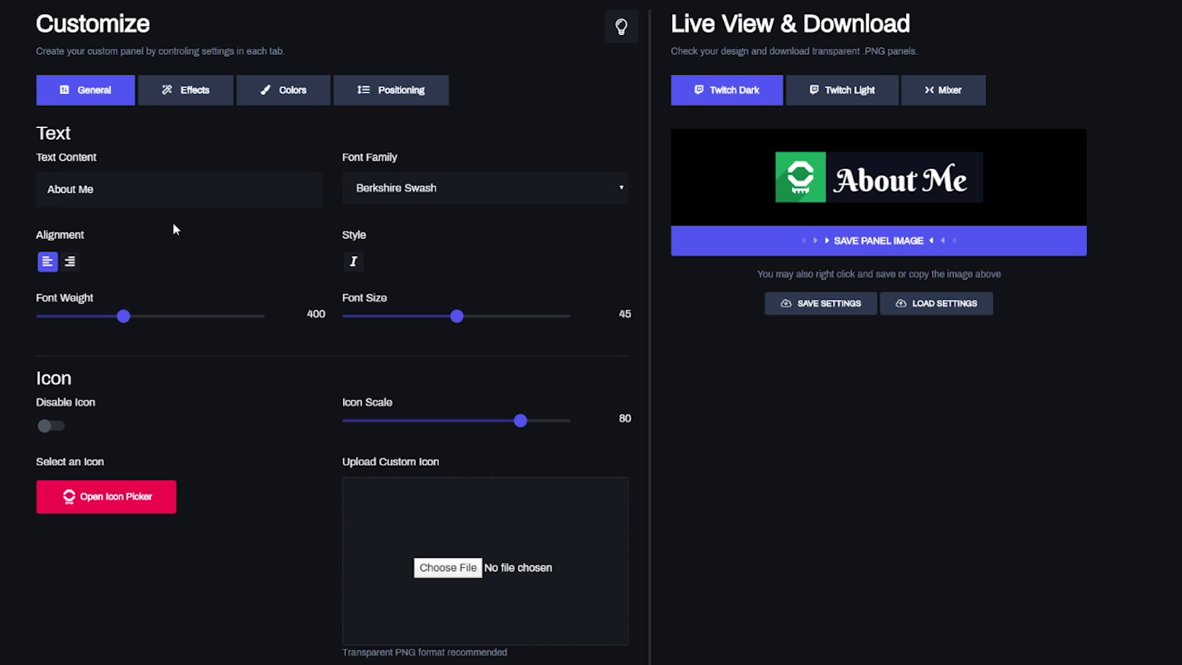
# - Try the icon on the right and italic text, then revert both
pyautogui.click(71, 262)
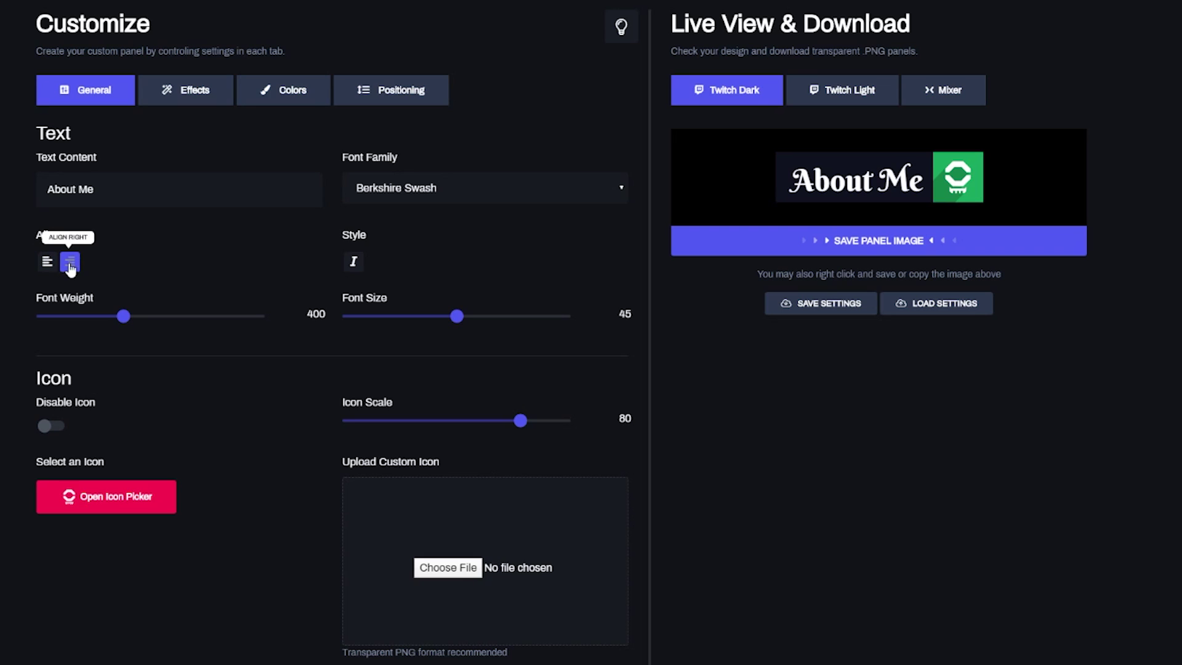
pyautogui.click(49, 263)
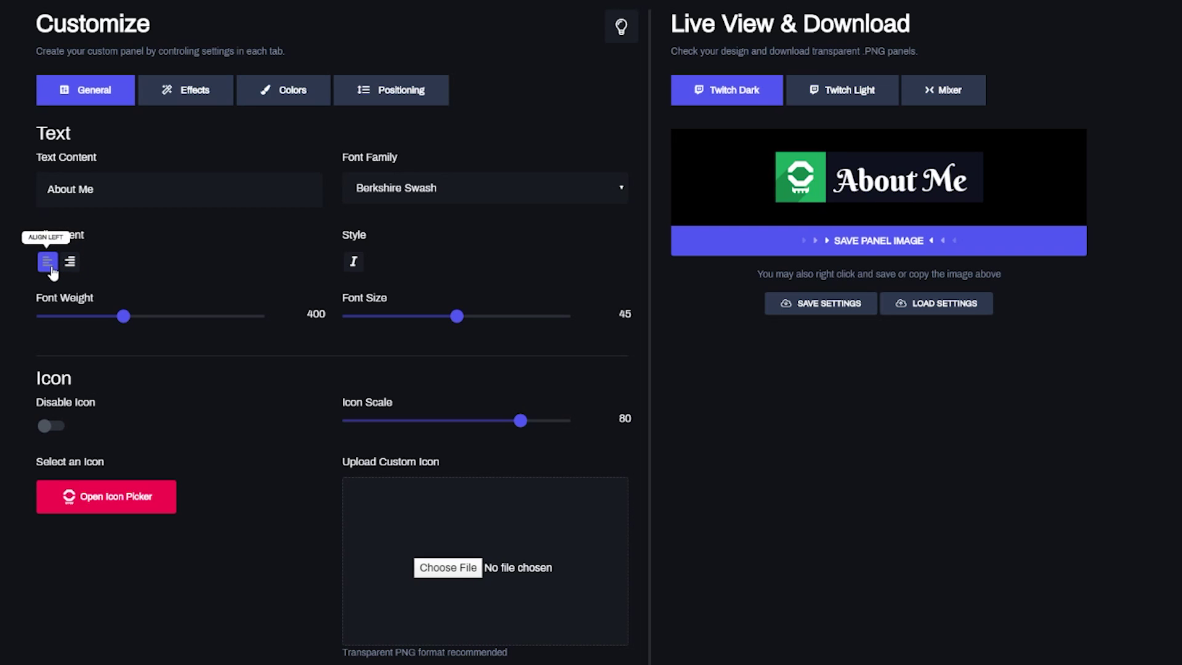
pyautogui.click(358, 269)
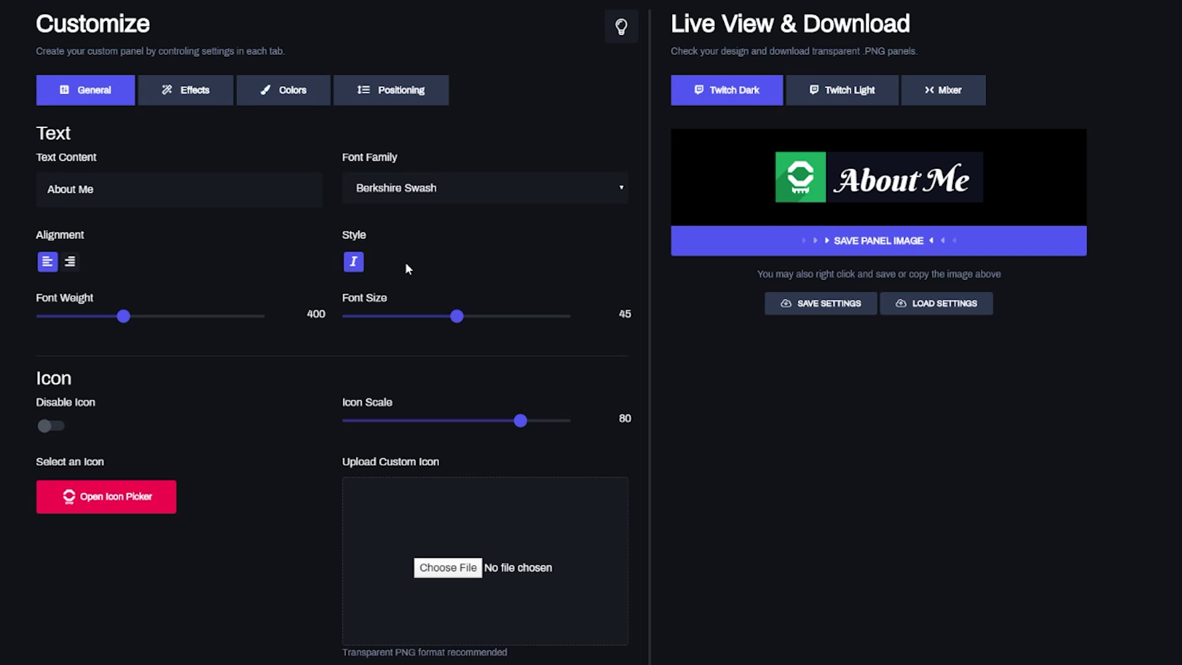
pyautogui.click(355, 269)
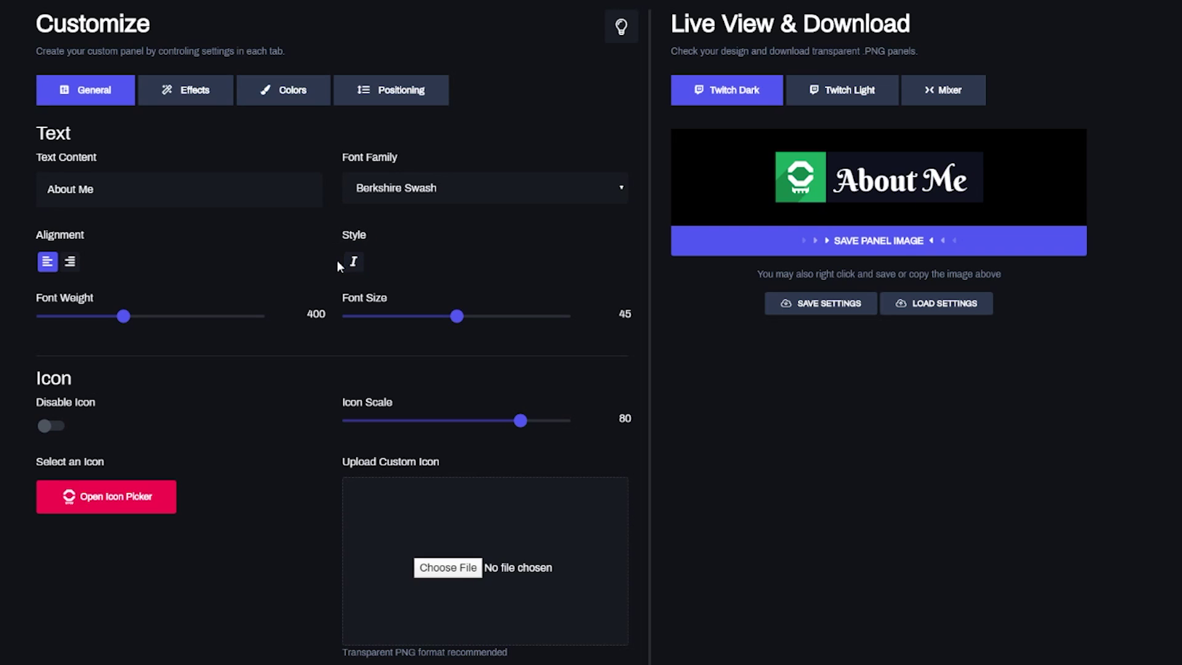
# - Set font weight to 500, font size to 46 and icon scale to 86
pyautogui.moveTo(123, 317); pyautogui.dragTo(151, 317)
pyautogui.moveTo(457, 316)
pyautogui.mouseDown()
pyautogui.moveTo(521, 318)
pyautogui.moveTo(399, 324)
pyautogui.moveTo(462, 327)
pyautogui.mouseUp()
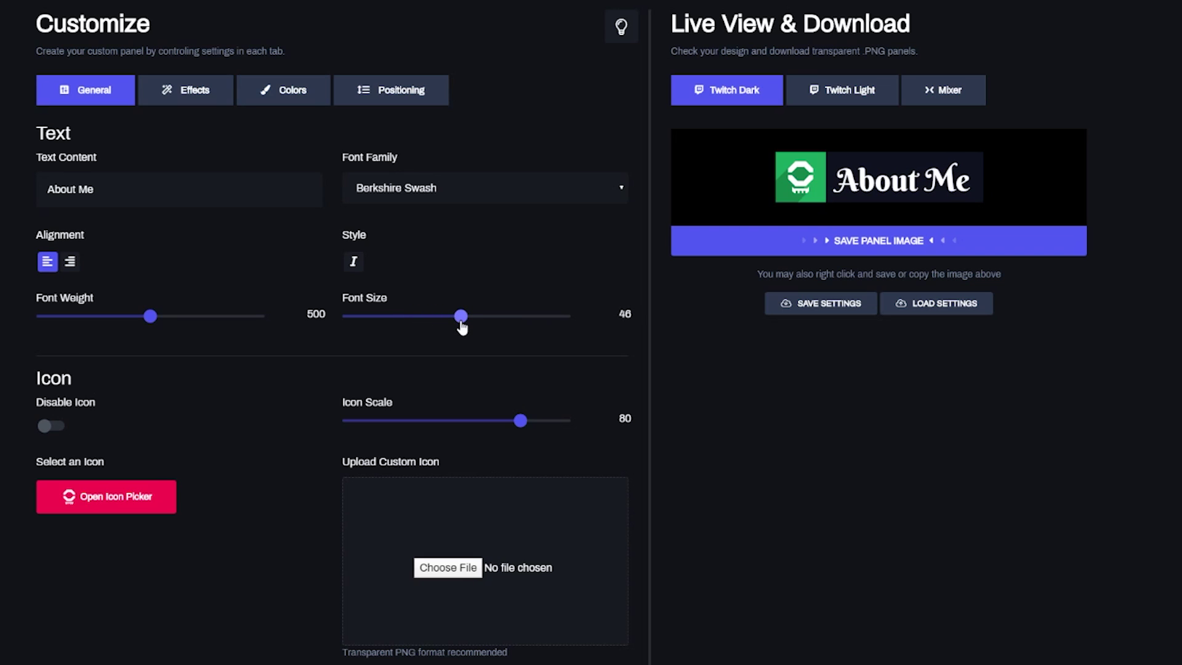
pyautogui.click(50, 427)
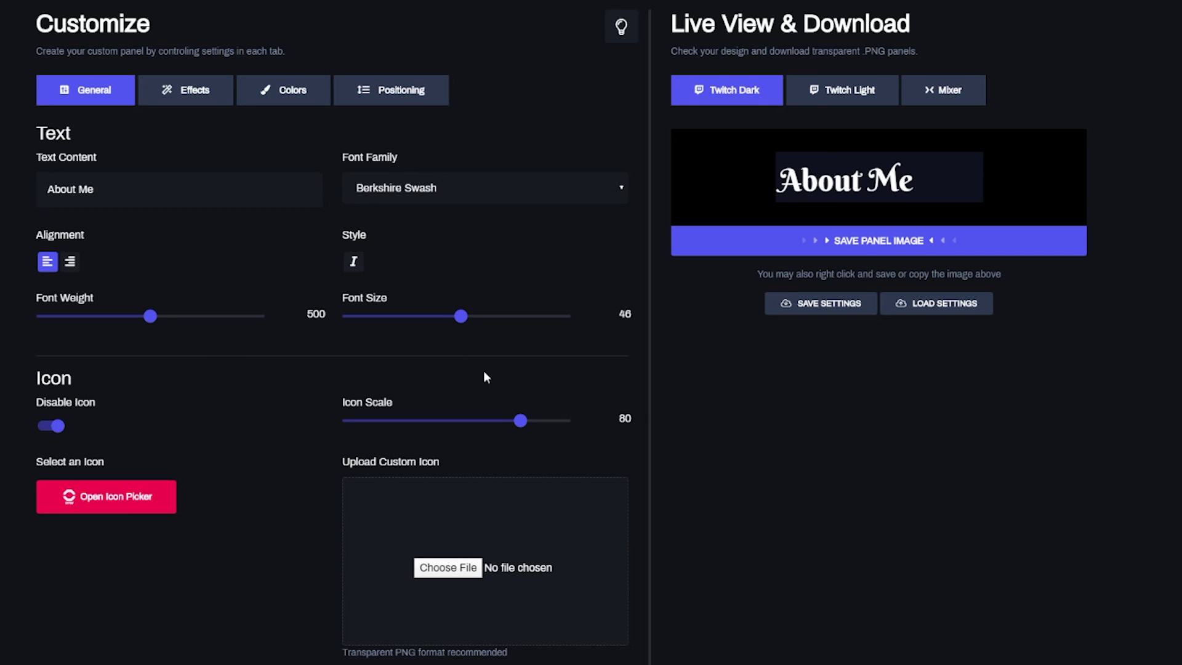
pyautogui.moveTo(461, 317); pyautogui.dragTo(554, 323)
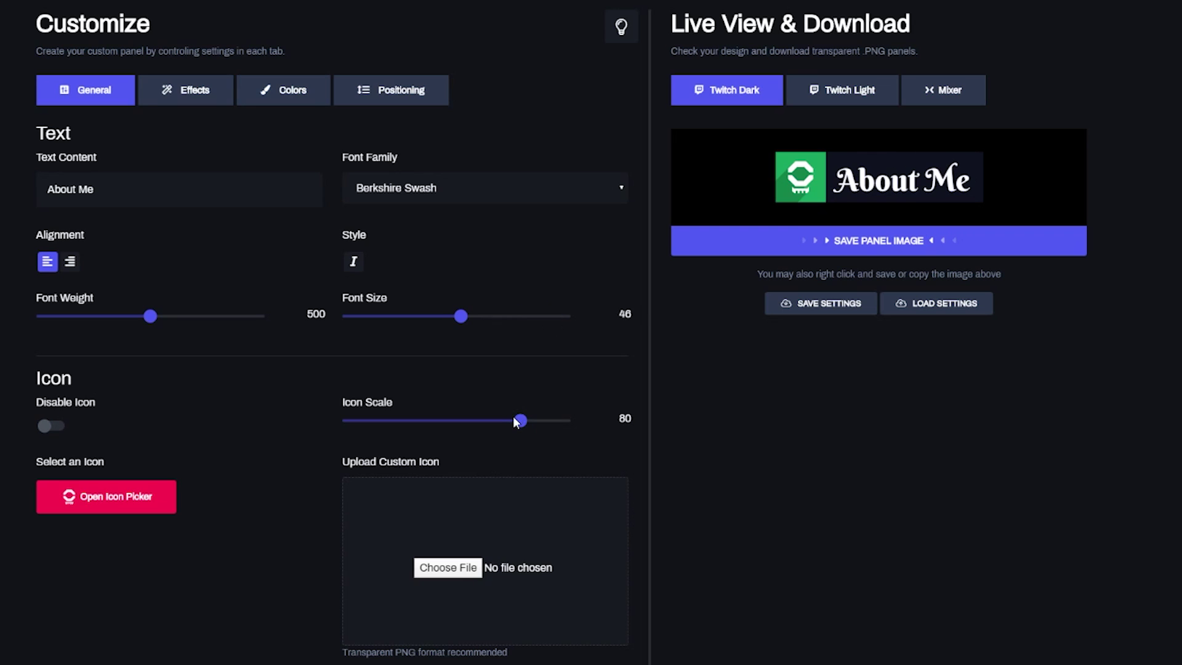
pyautogui.moveTo(521, 424)
pyautogui.mouseDown()
pyautogui.moveTo(421, 423)
pyautogui.moveTo(535, 425)
pyautogui.mouseUp()
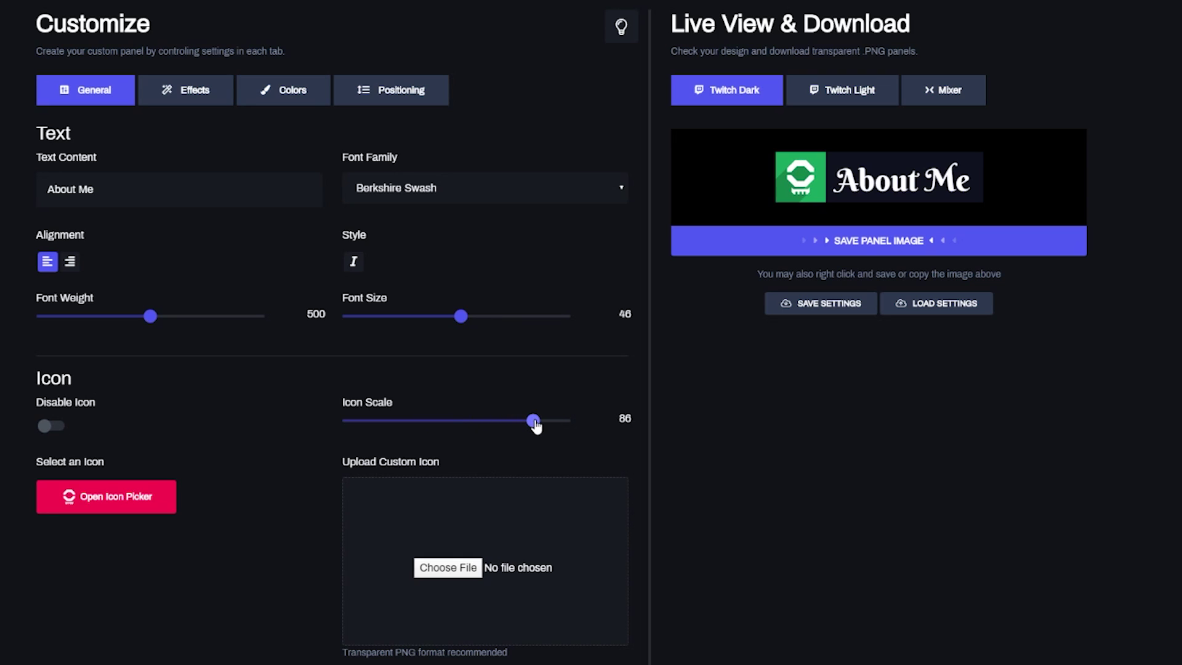
# - Choose the crown from the icon picker, then browse for a custom icon file
pyautogui.click(145, 497)
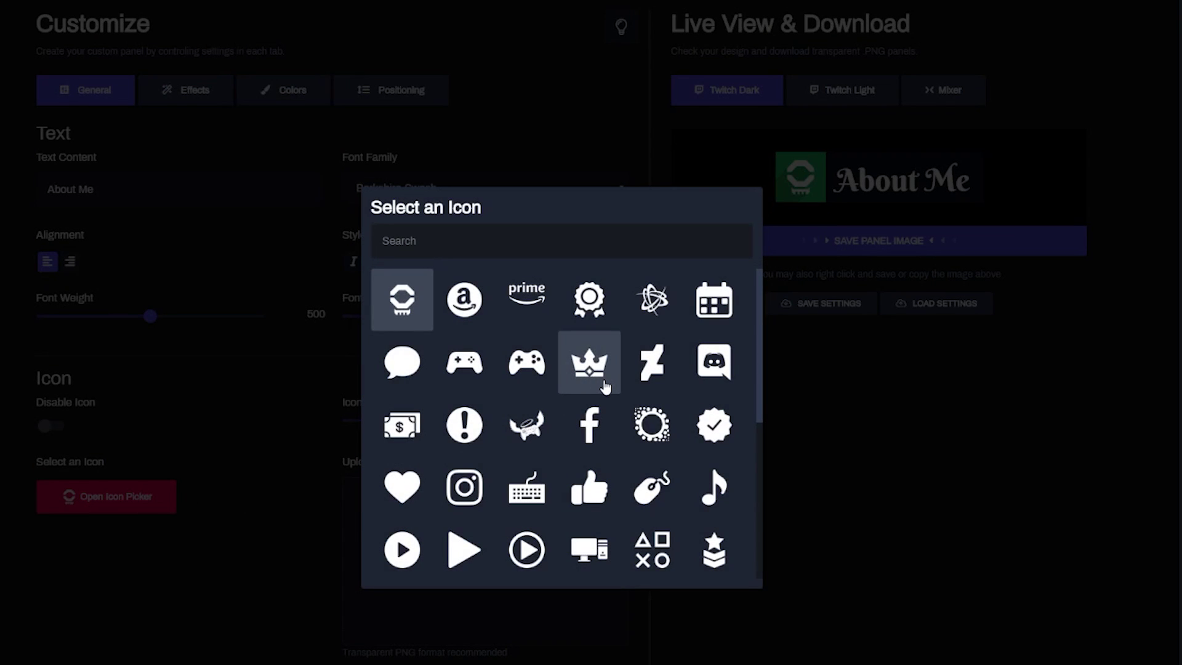
pyautogui.scroll(-5, 596, 368)
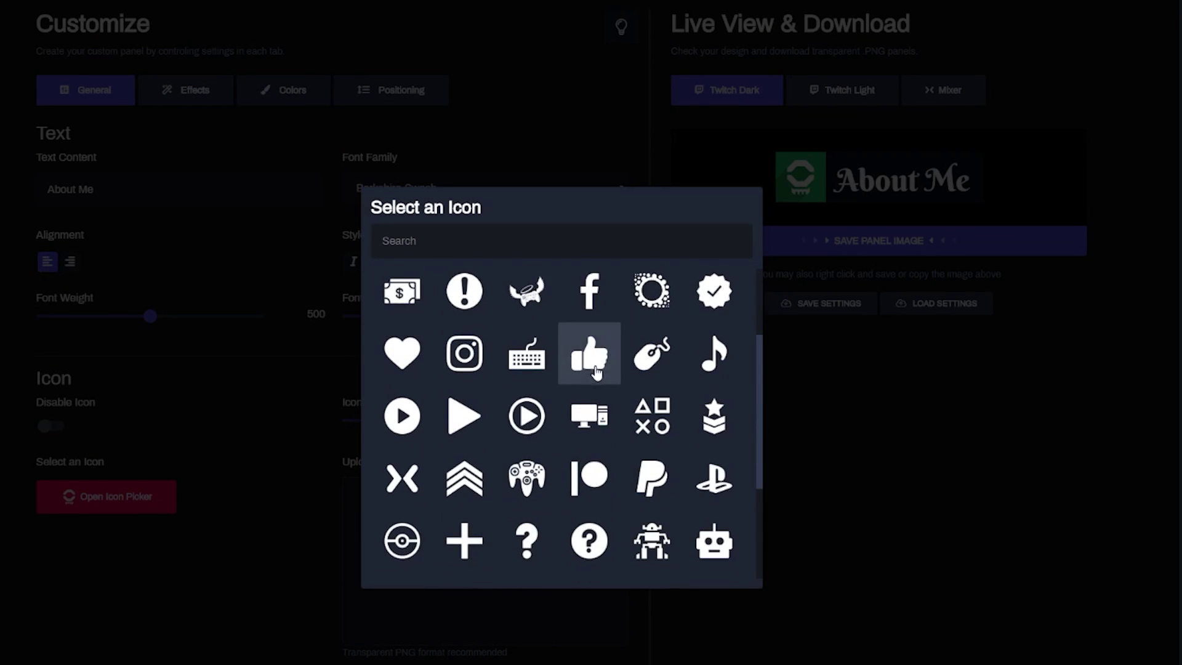
pyautogui.scroll(5, 596, 536)
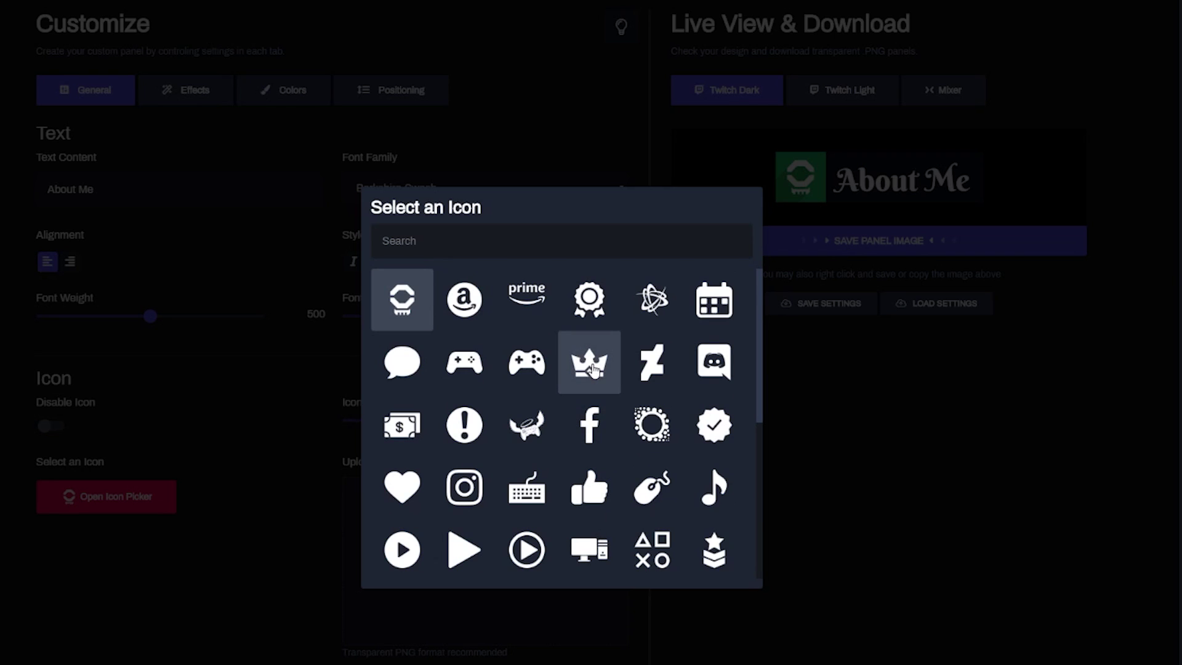
pyautogui.click(593, 368)
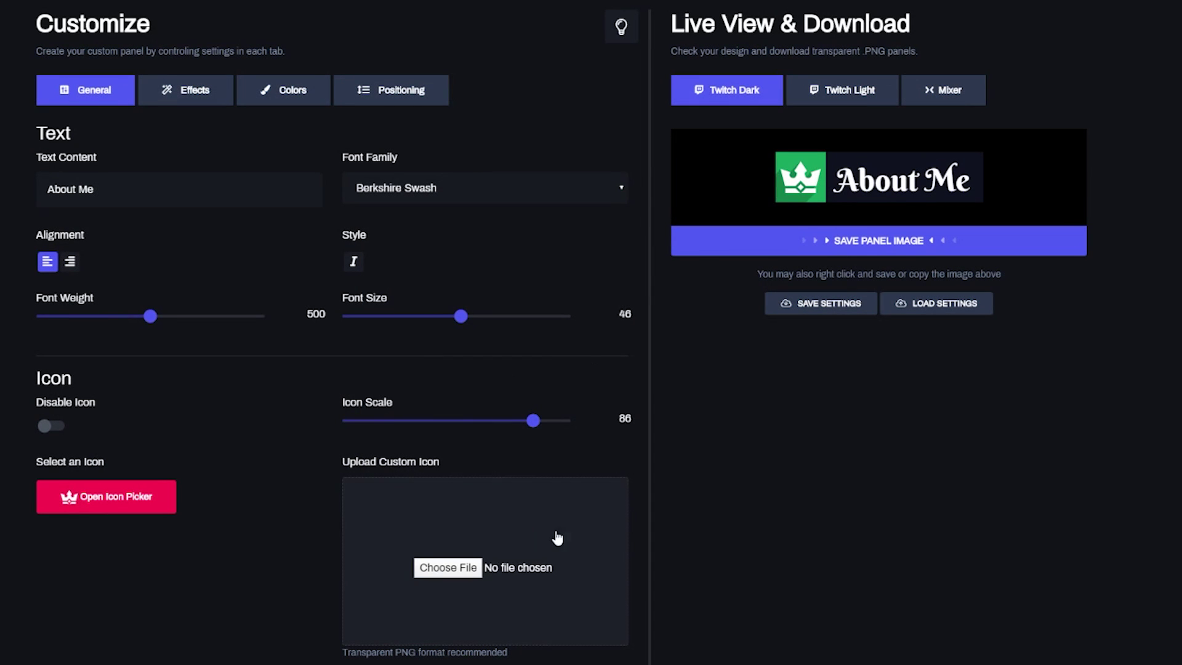
pyautogui.click(461, 568)
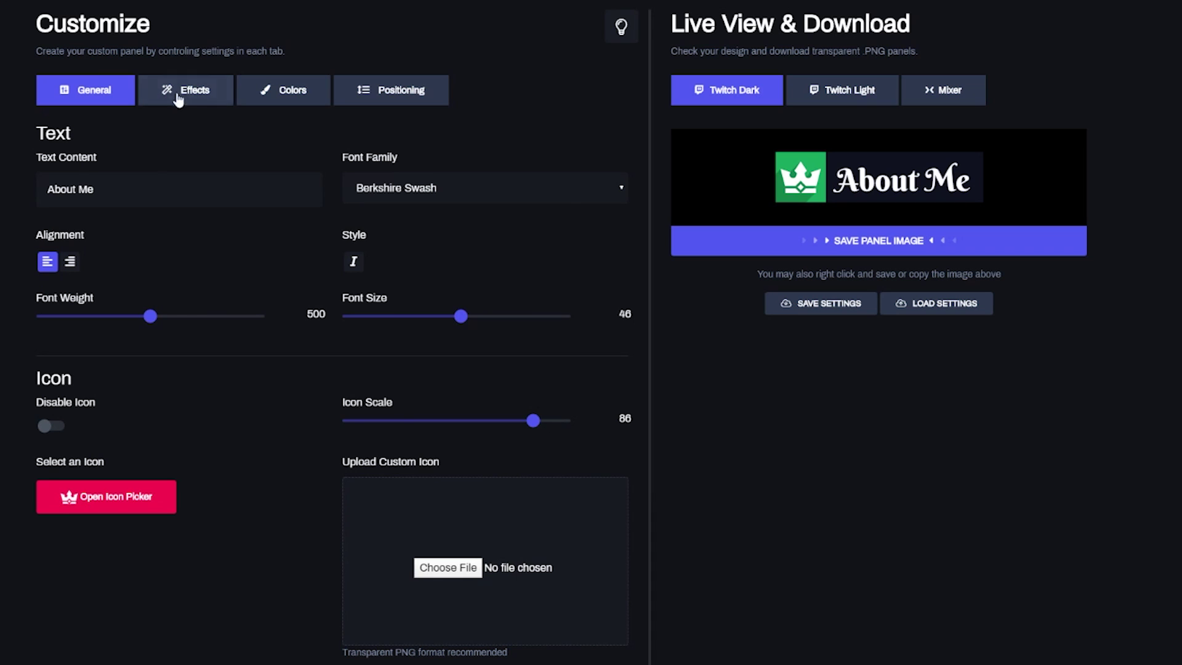
# - Keep the icon shadow enabled and set its angle to 51
pyautogui.click(188, 93)
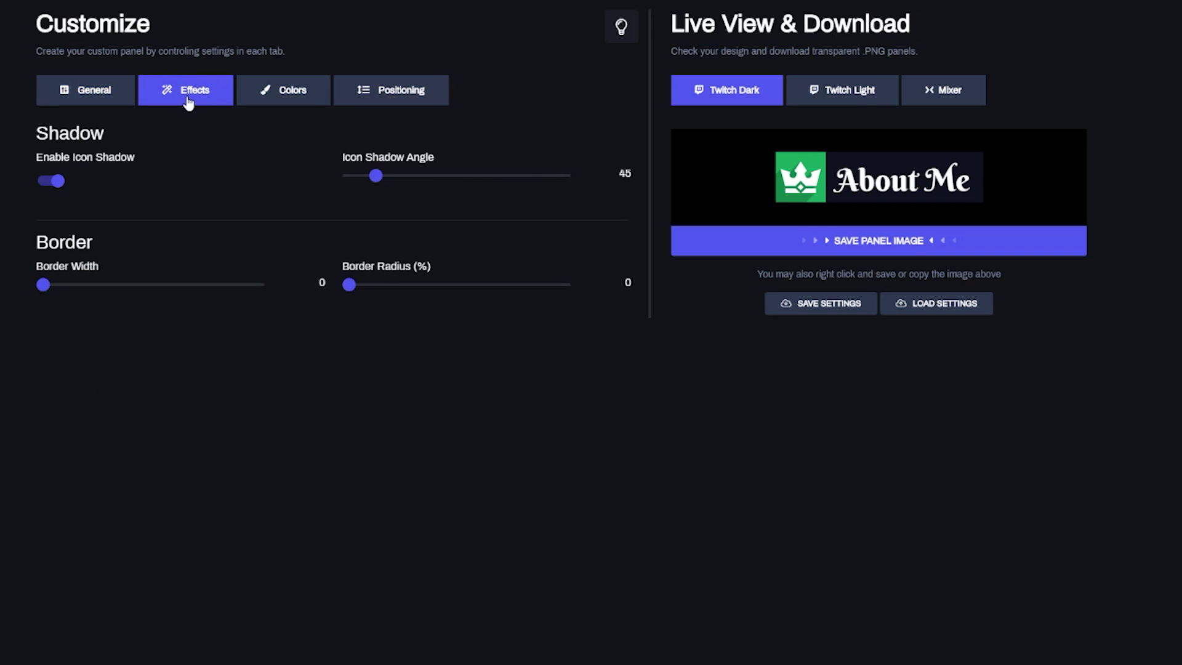
pyautogui.click(55, 183)
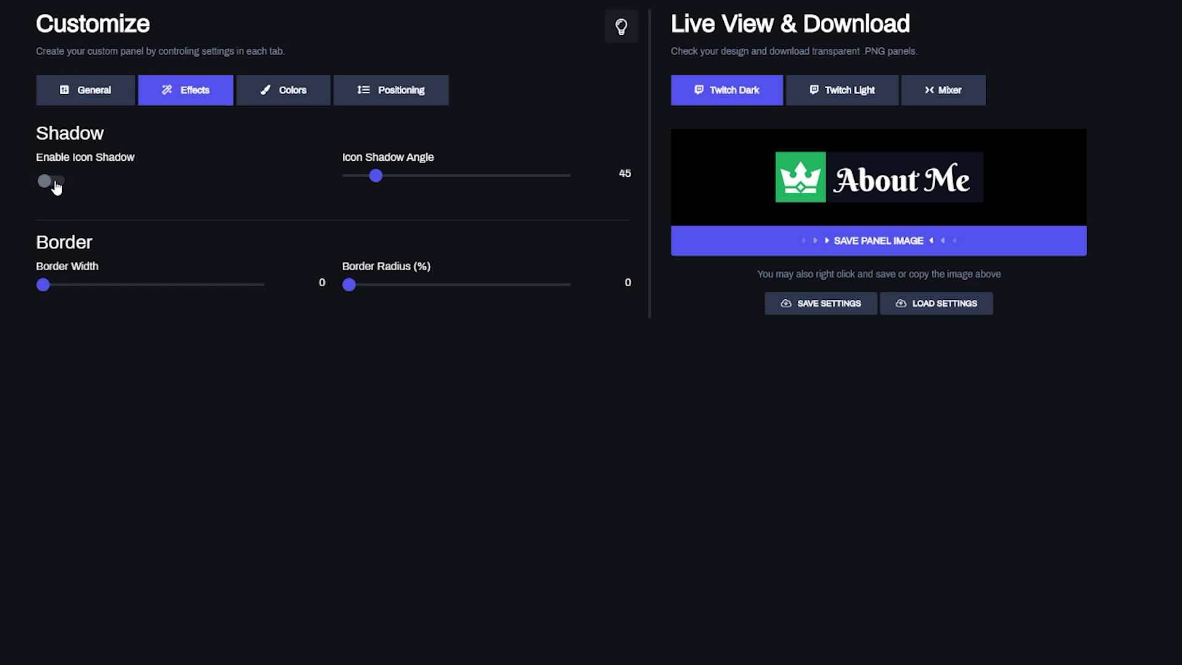
pyautogui.click(51, 184)
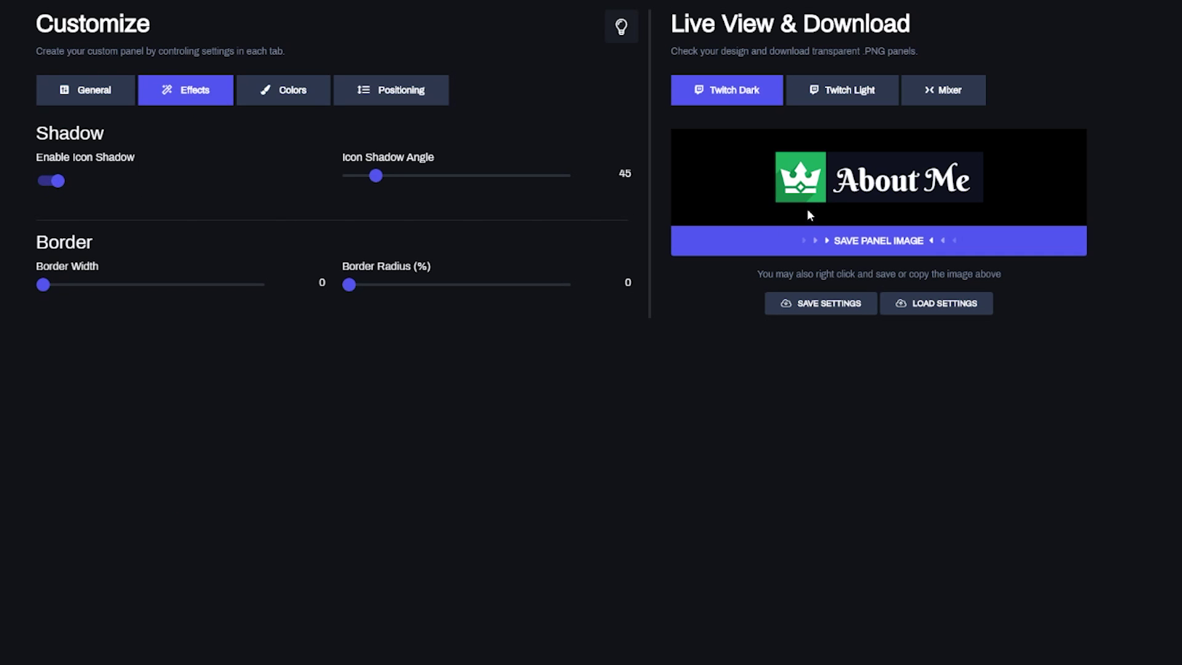
pyautogui.moveTo(378, 180)
pyautogui.mouseDown()
pyautogui.moveTo(551, 179)
pyautogui.moveTo(381, 178)
pyautogui.mouseUp()
# - Give the panel a border of width 5 and a border radius of 61
pyautogui.moveTo(46, 286)
pyautogui.mouseDown()
pyautogui.moveTo(259, 286)
pyautogui.moveTo(42, 290)
pyautogui.mouseUp()
pyautogui.moveTo(131, 285); pyautogui.dragTo(151, 285)
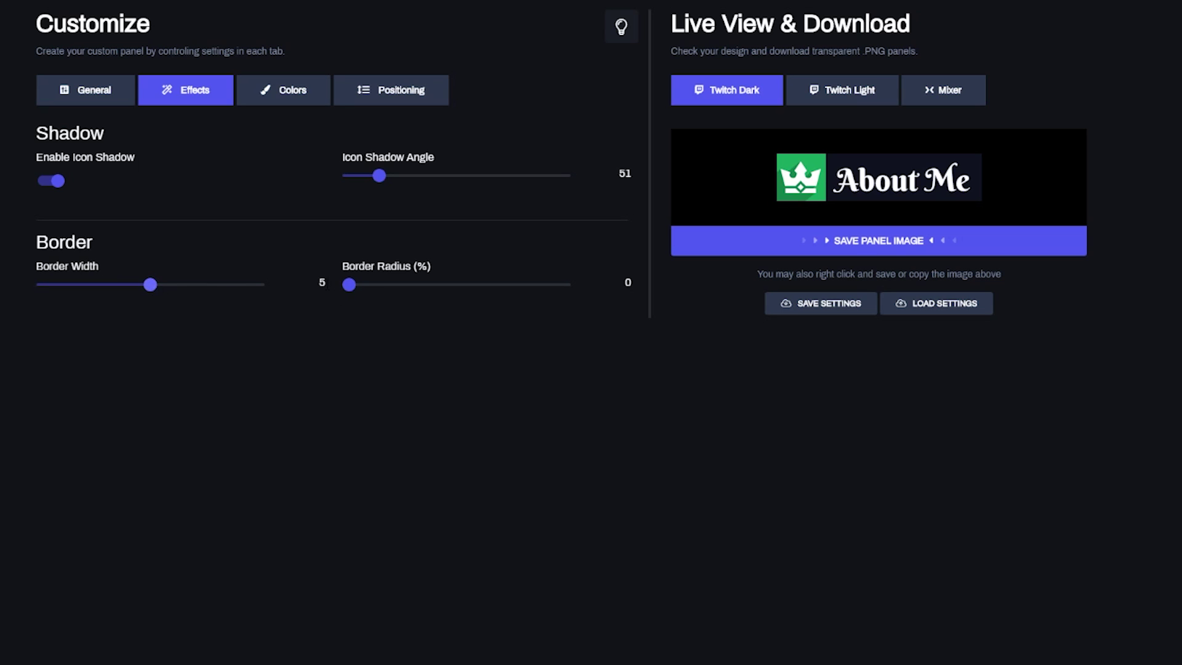
pyautogui.moveTo(349, 289); pyautogui.dragTo(392, 284)
pyautogui.moveTo(392, 285); pyautogui.dragTo(349, 284)
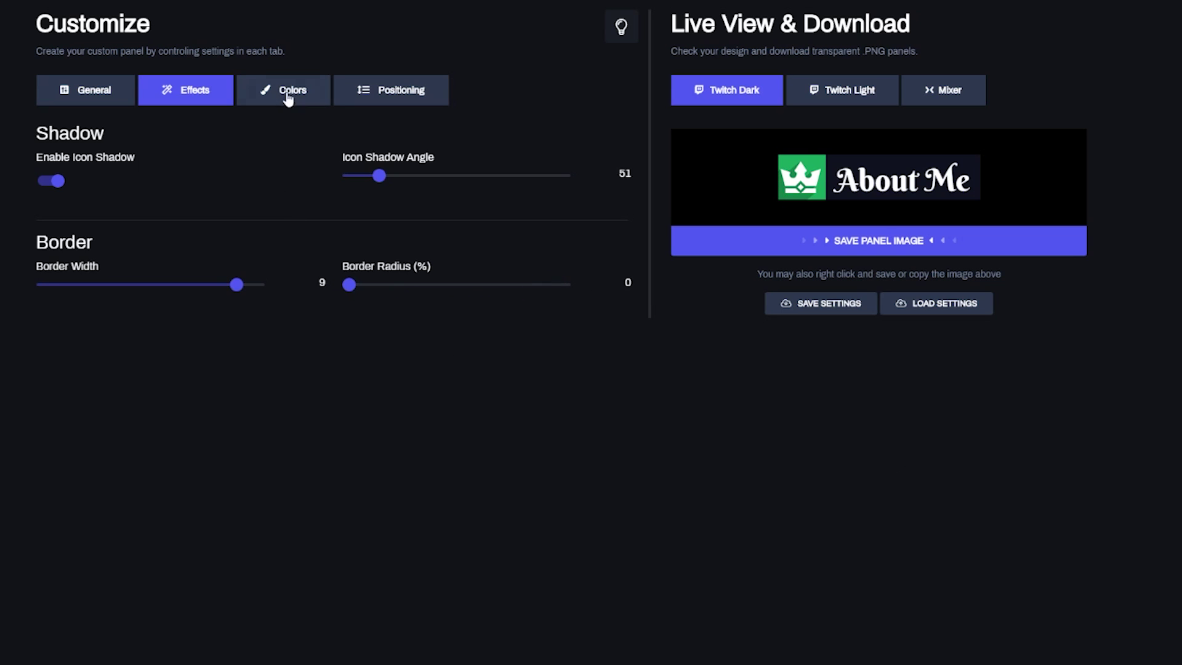
# - Set the text colour to a purple shade
pyautogui.click(287, 98)
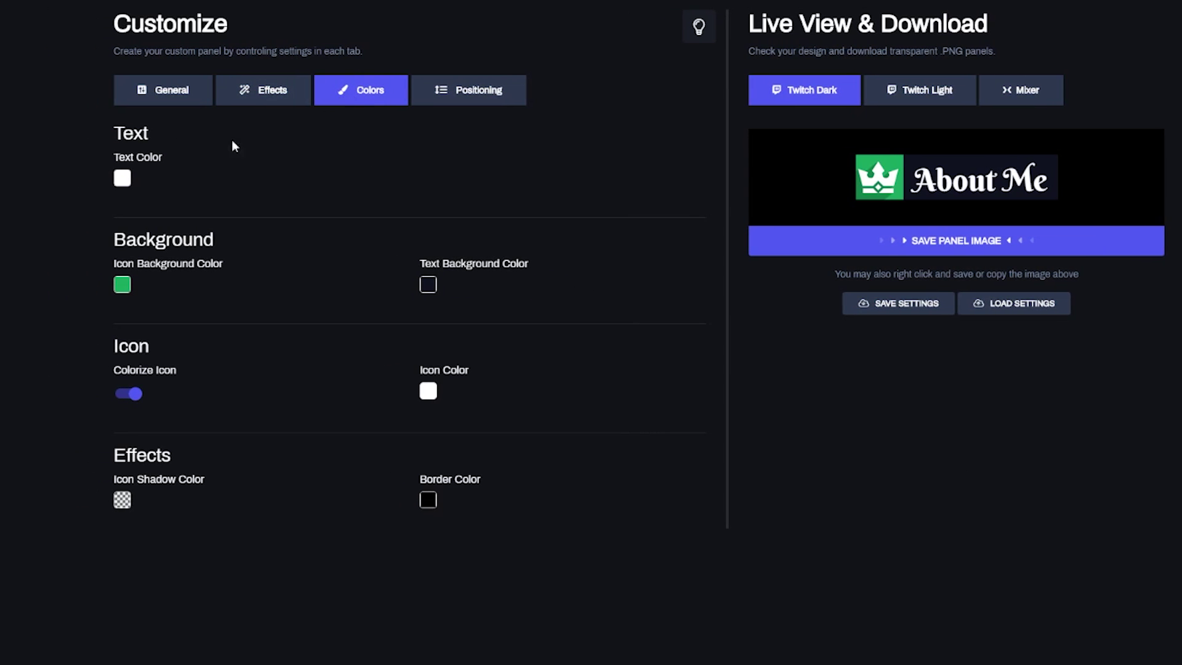
pyautogui.click(122, 181)
pyautogui.moveTo(89, 287); pyautogui.dragTo(161, 286)
pyautogui.click(156, 205)
pyautogui.moveTo(164, 203); pyautogui.dragTo(46, 191)
# - Make the icon background purple and the text background bright blue
pyautogui.click(122, 284)
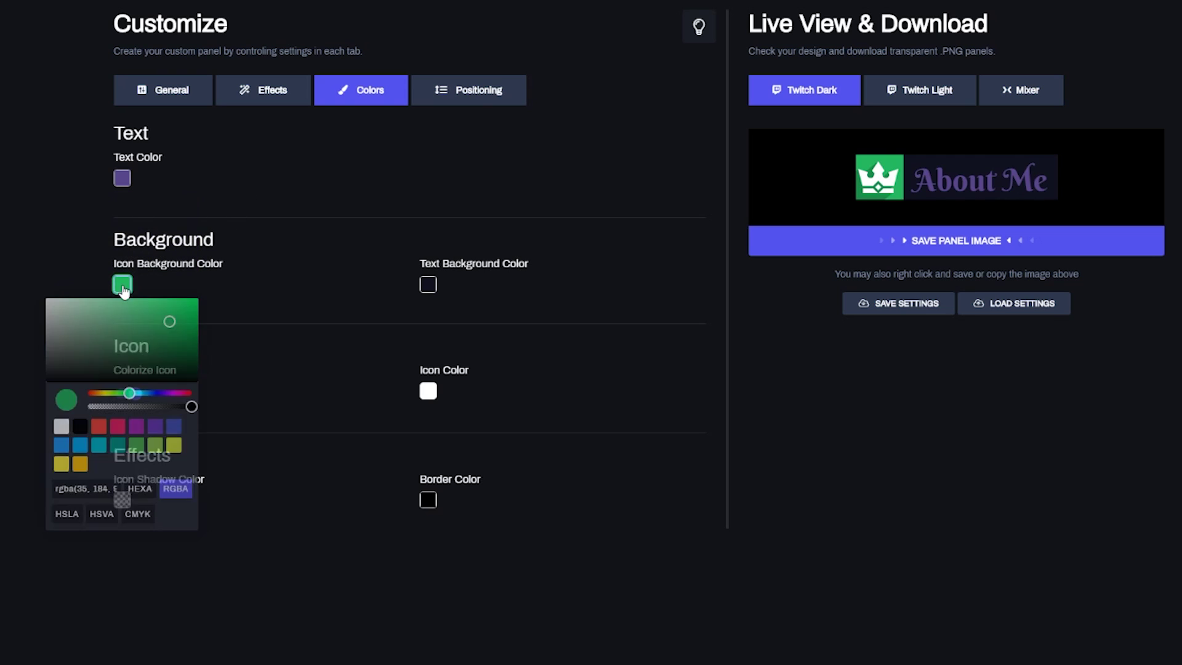
pyautogui.moveTo(141, 321); pyautogui.dragTo(167, 345)
pyautogui.moveTo(130, 393); pyautogui.dragTo(176, 393)
pyautogui.click(261, 245)
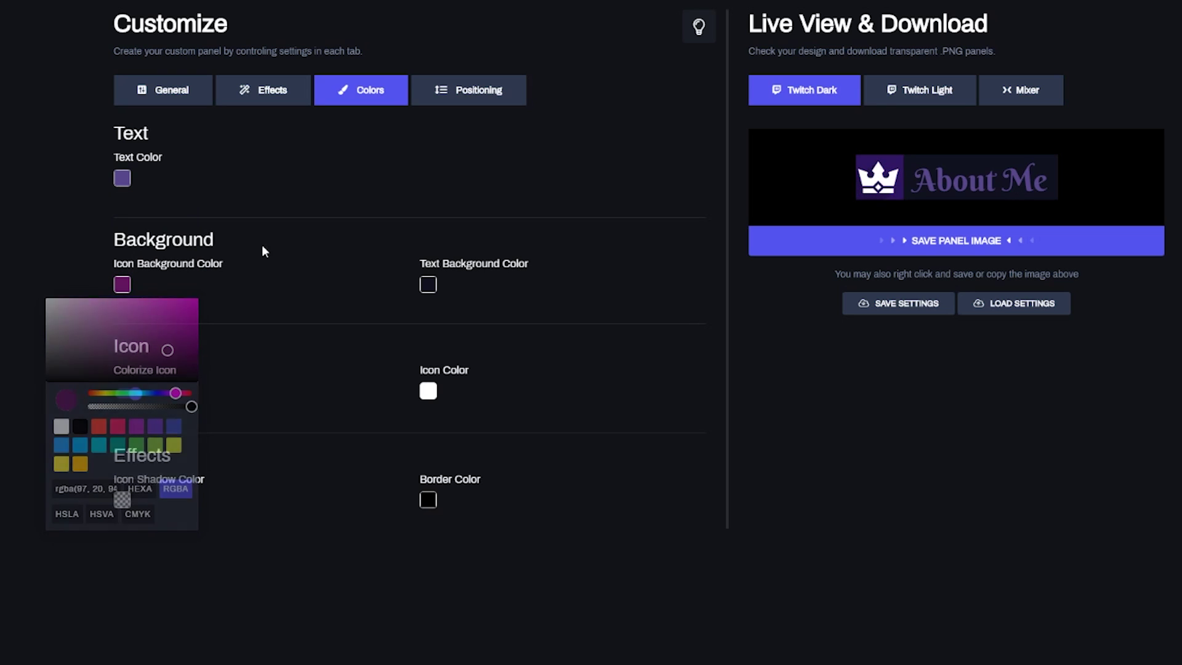
pyautogui.click(430, 296)
pyautogui.moveTo(432, 341); pyautogui.dragTo(496, 311)
pyautogui.click(332, 270)
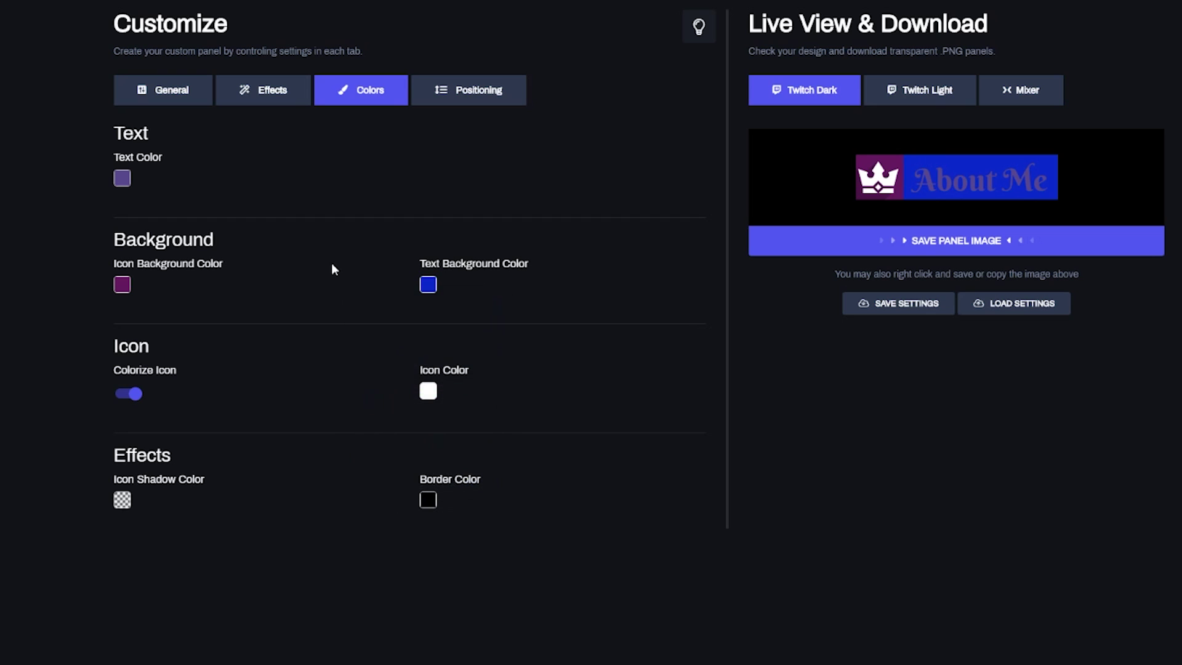
# - Colourize the crown icon red
pyautogui.click(130, 394)
pyautogui.click(428, 391)
pyautogui.moveTo(477, 425)
pyautogui.mouseDown()
pyautogui.moveTo(491, 415)
pyautogui.moveTo(481, 426)
pyautogui.mouseUp()
pyautogui.click(317, 377)
pyautogui.click(128, 394)
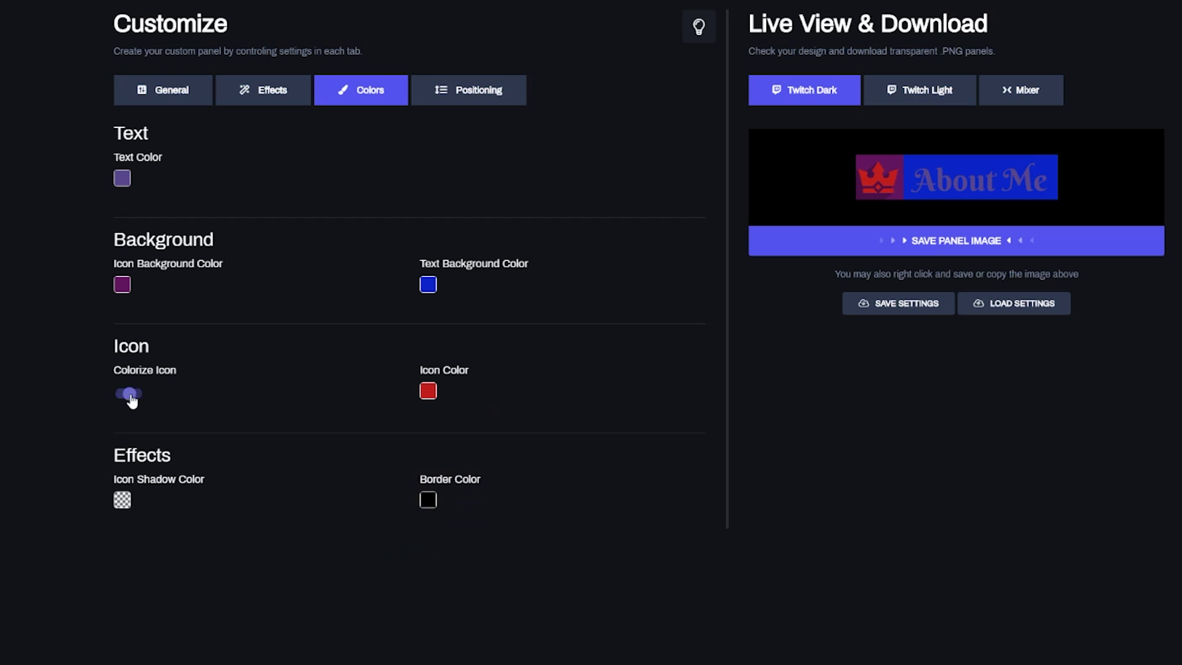
# - Leave the icon shadow colour unchanged and make the border red
pyautogui.click(123, 500)
pyautogui.click(428, 500)
pyautogui.click(428, 500)
pyautogui.click(483, 528)
pyautogui.click(495, 102)
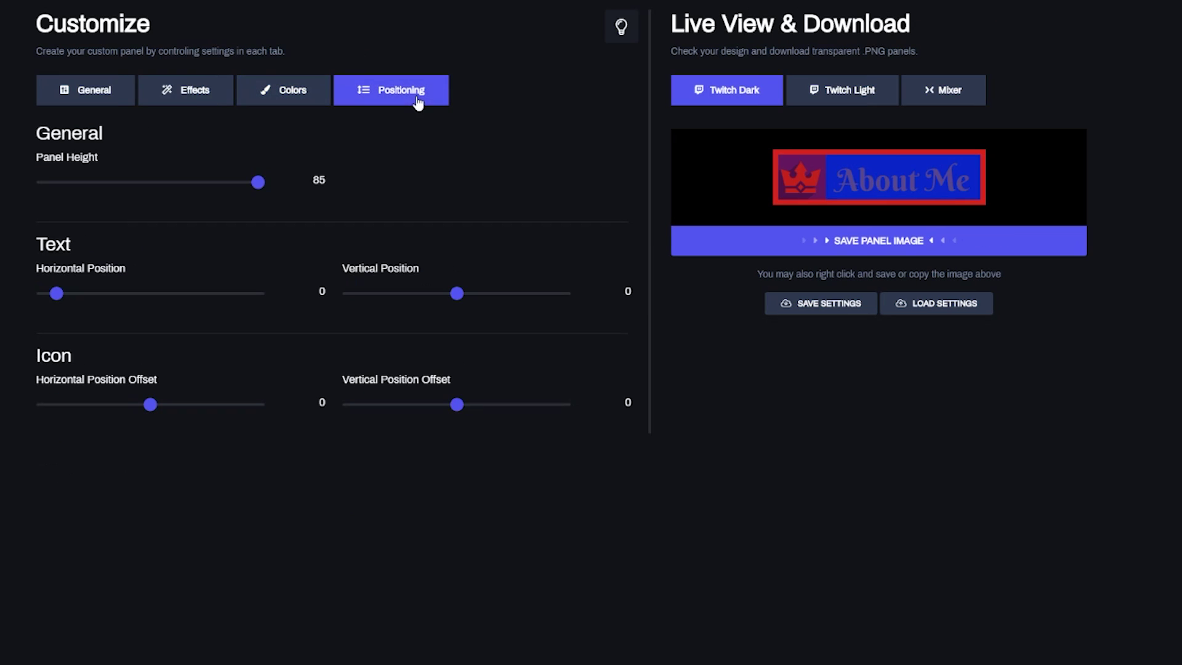
# - Adjust the panel height, set Text Vertical Position to 2, and nudge the crown's offsets
pyautogui.moveTo(257, 184)
pyautogui.mouseDown()
pyautogui.moveTo(68, 190)
pyautogui.moveTo(259, 197)
pyautogui.mouseUp()
pyautogui.moveTo(60, 298)
pyautogui.mouseDown()
pyautogui.moveTo(97, 298)
pyautogui.moveTo(44, 298)
pyautogui.moveTo(59, 297)
pyautogui.mouseUp()
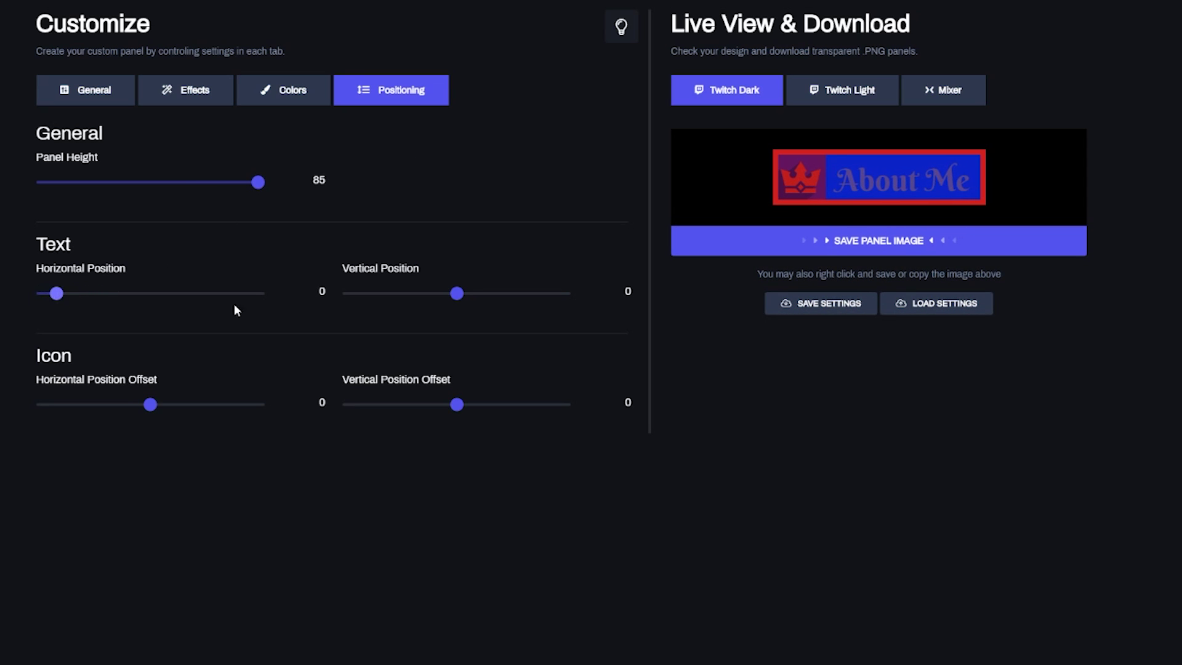
pyautogui.moveTo(460, 301)
pyautogui.mouseDown()
pyautogui.moveTo(486, 301)
pyautogui.moveTo(455, 302)
pyautogui.moveTo(463, 308)
pyautogui.mouseUp()
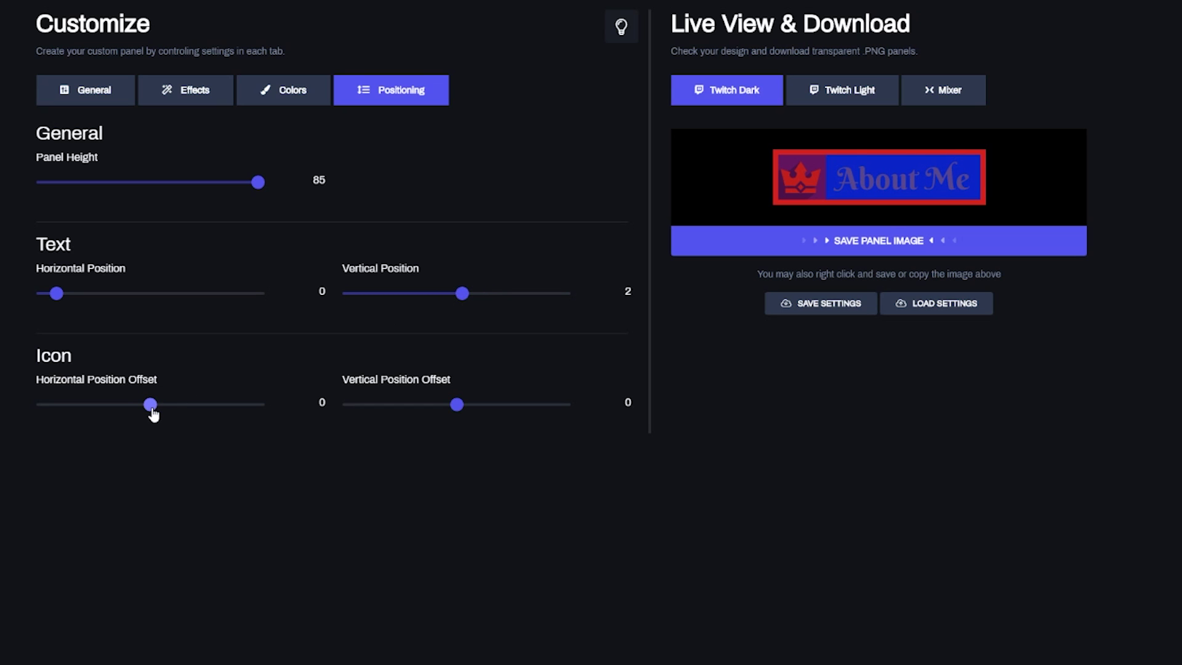
pyautogui.moveTo(152, 410)
pyautogui.mouseDown()
pyautogui.moveTo(132, 410)
pyautogui.moveTo(187, 410)
pyautogui.moveTo(148, 411)
pyautogui.mouseUp()
pyautogui.moveTo(456, 408)
pyautogui.mouseDown()
pyautogui.moveTo(424, 408)
pyautogui.moveTo(470, 411)
pyautogui.mouseUp()
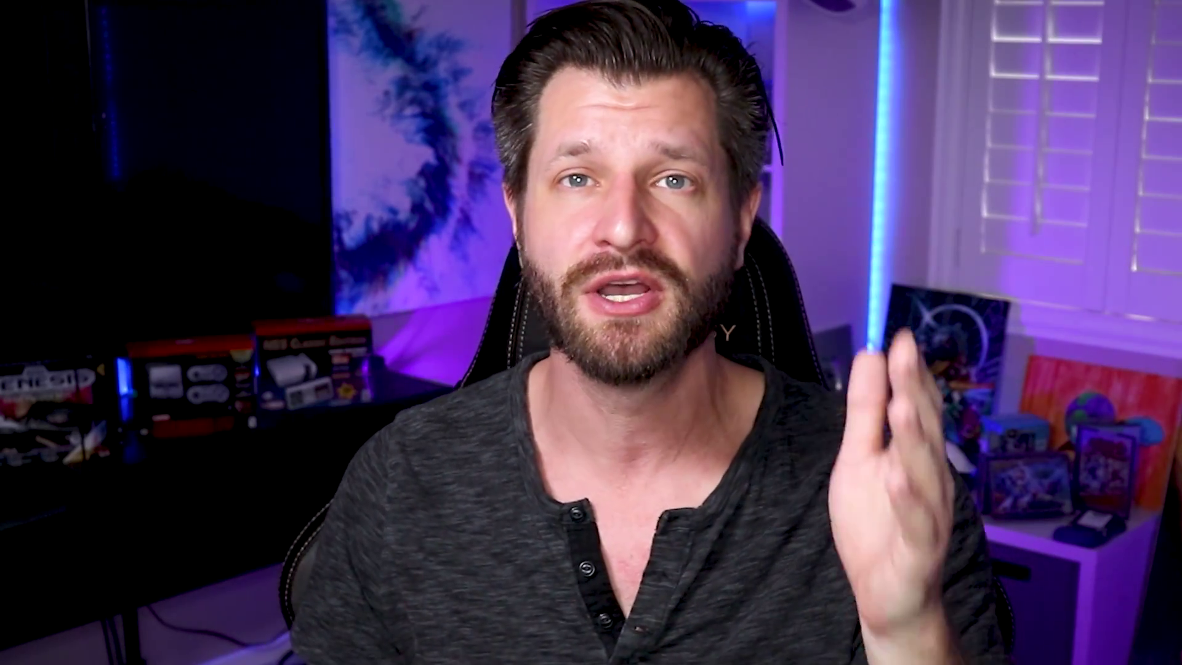
# - Preview the About Me panel on the Twitch Dark, Twitch Light and Mixer backgrounds
pyautogui.click(515, 172)
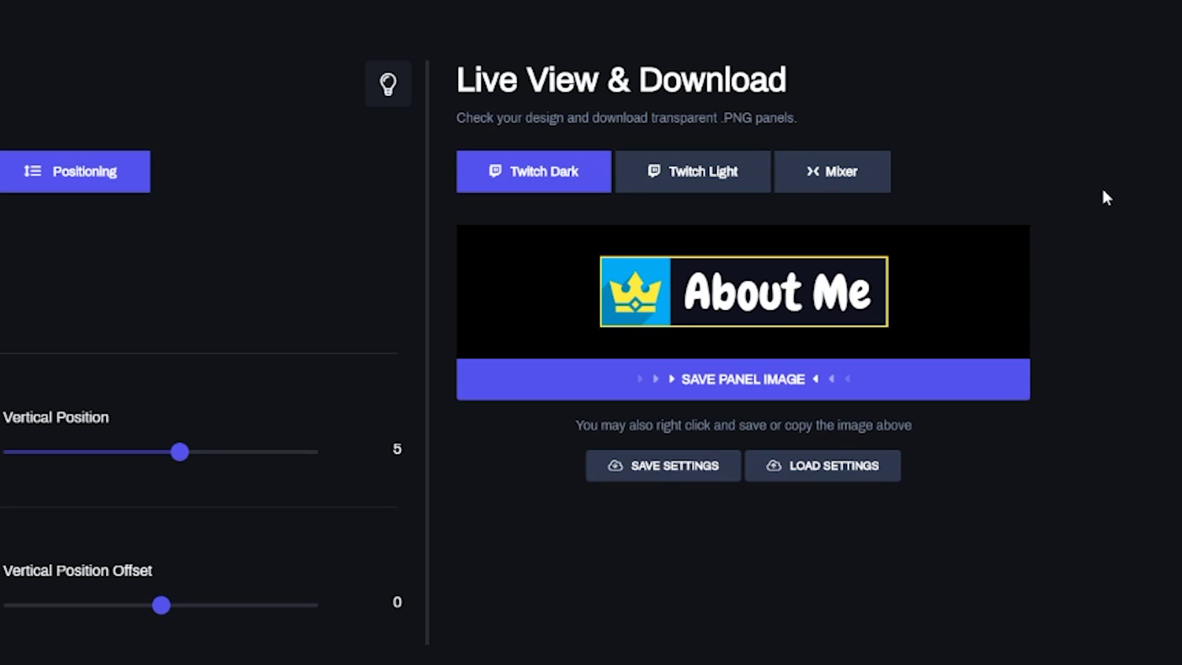
pyautogui.click(689, 180)
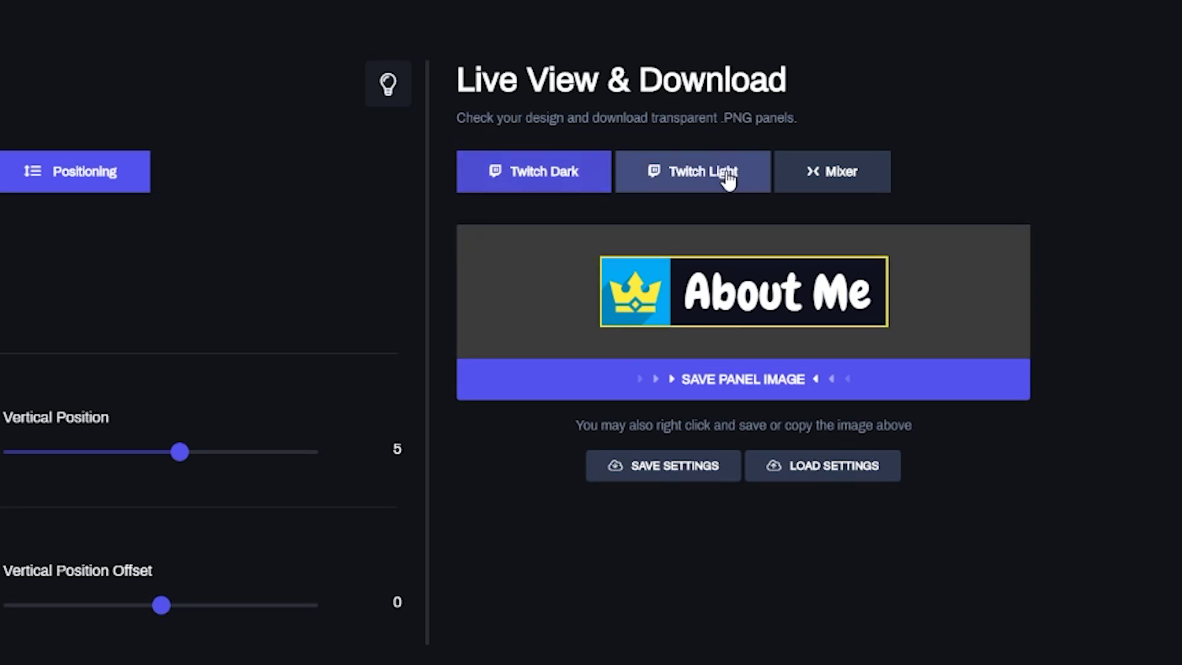
pyautogui.click(864, 183)
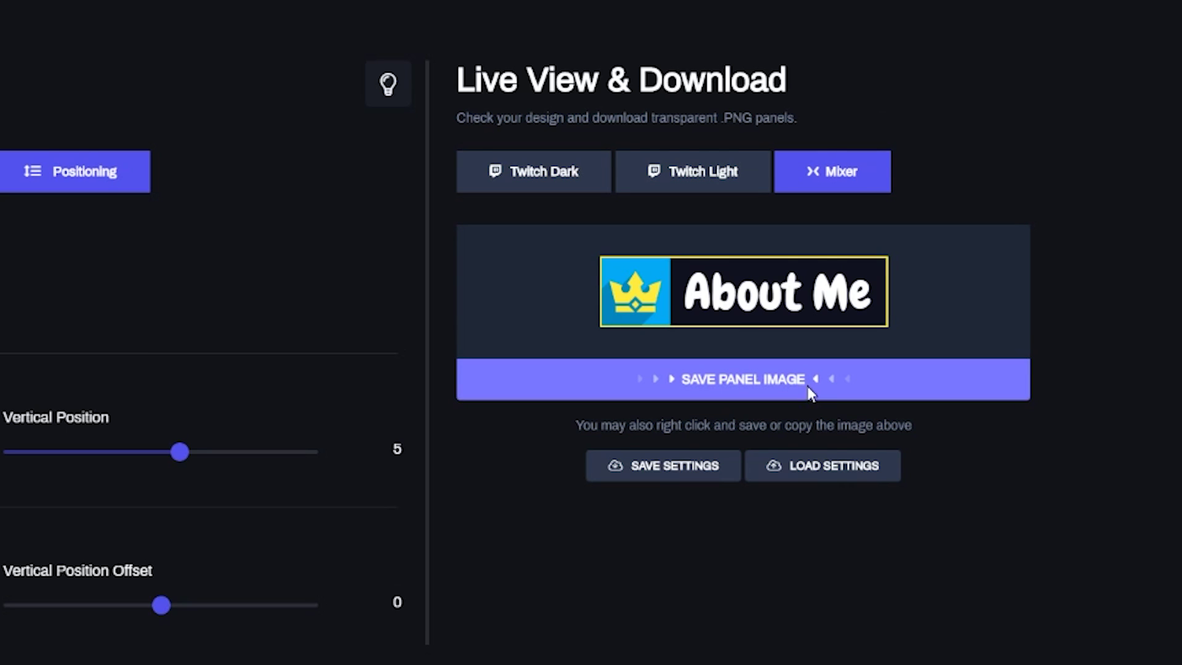
pyautogui.scroll(-1, 810, 393)
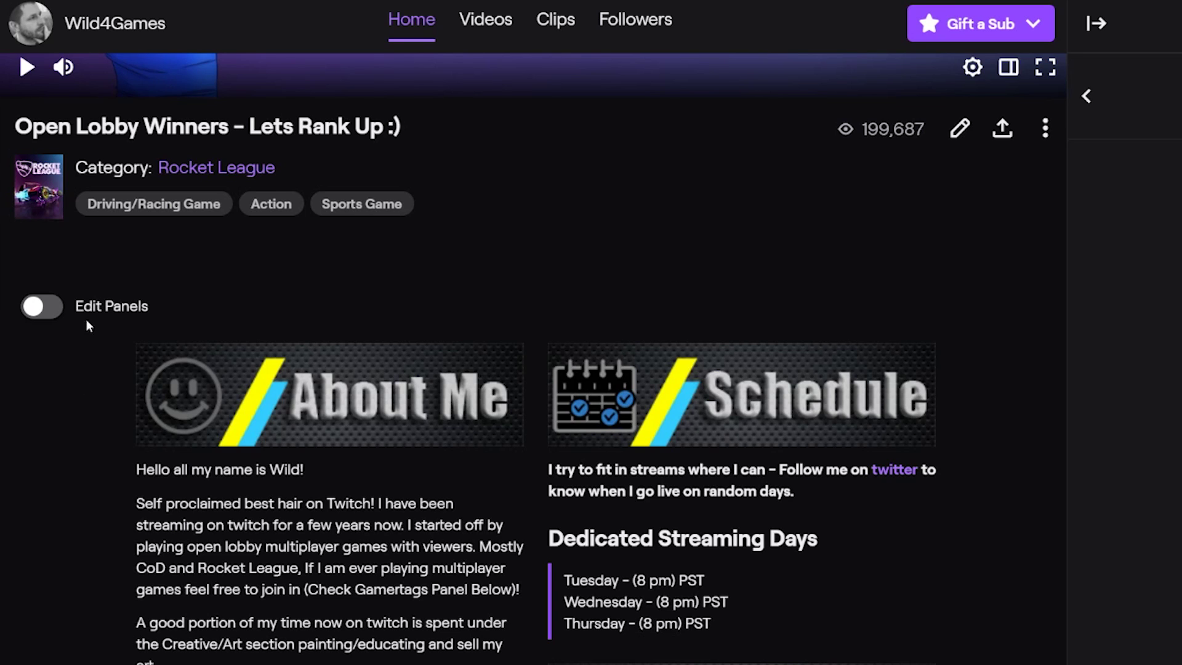
# - Turn on Edit Panels for the Twitch channel
pyautogui.click(52, 313)
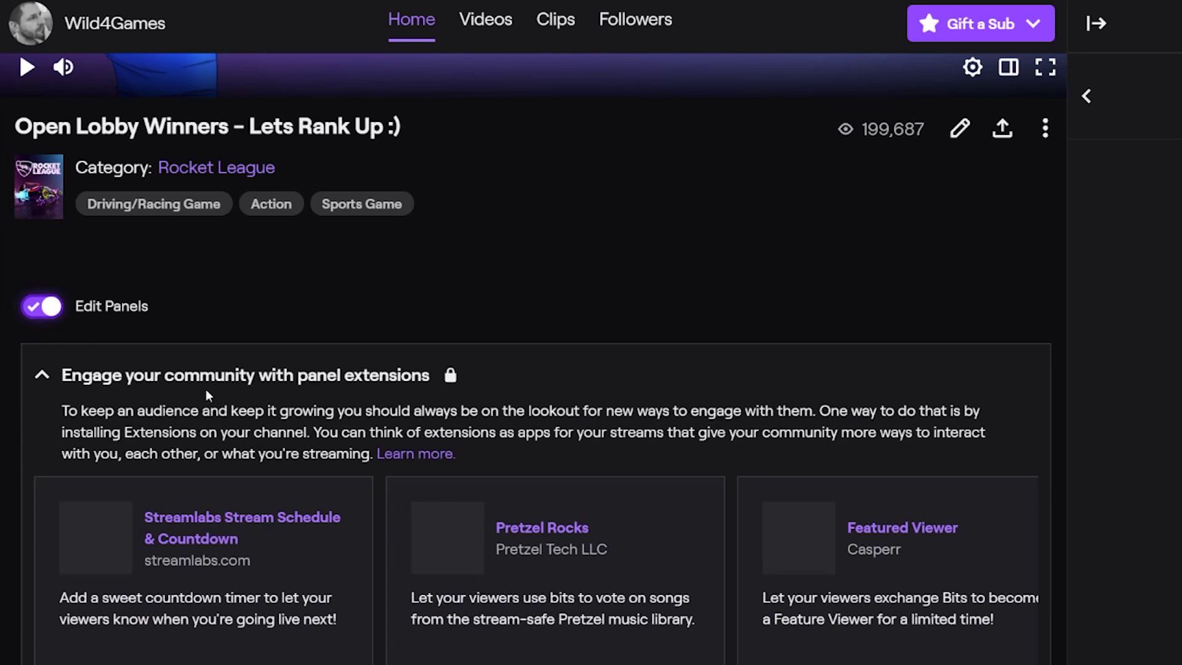
pyautogui.scroll(-2, 838, 342)
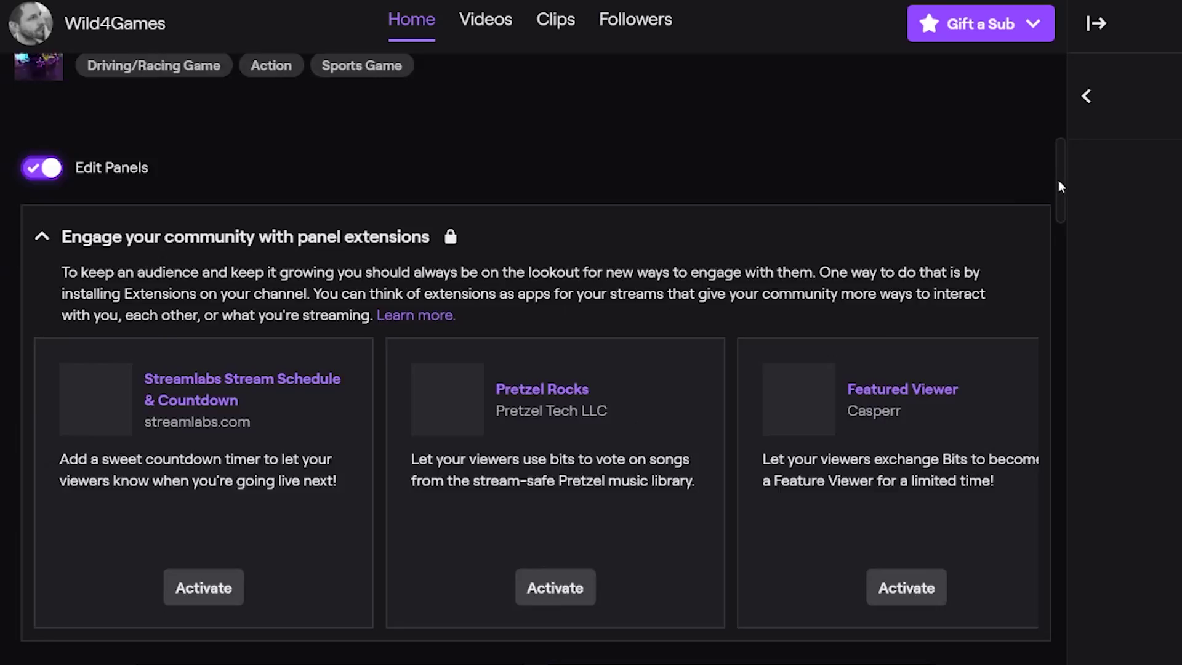
pyautogui.moveTo(1059, 180); pyautogui.dragTo(1058, 577)
pyautogui.scroll(-2, 591, 345)
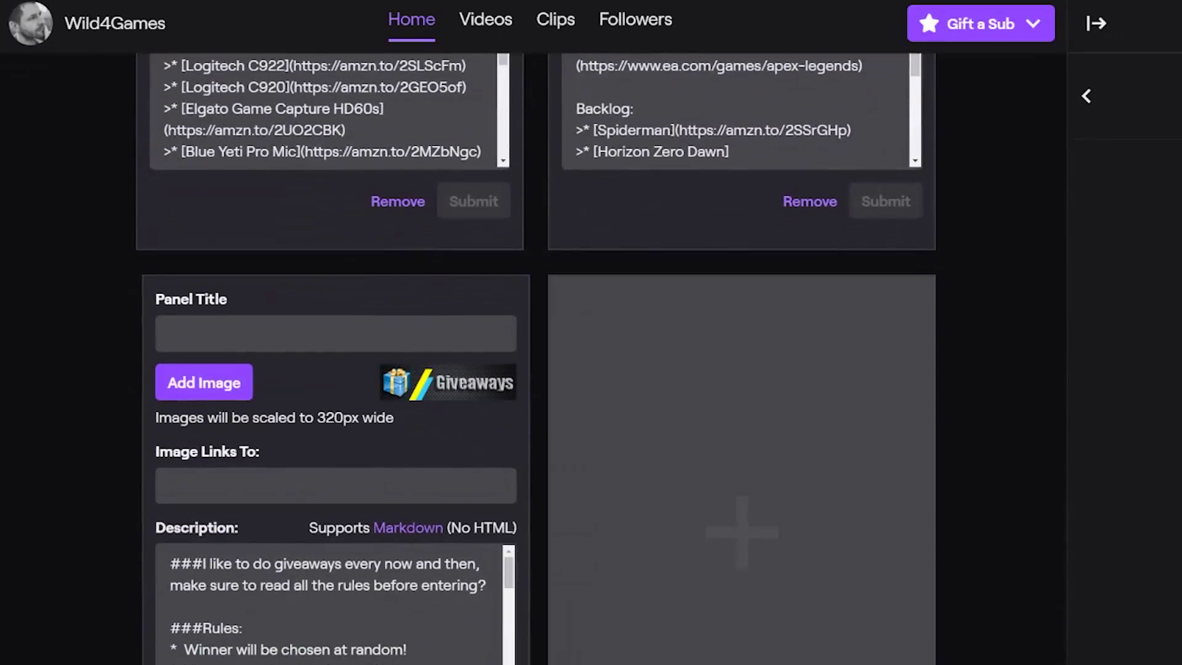
# - Create a new image panel with the About Me PNG, accept the crop, and submit it
pyautogui.click(746, 571)
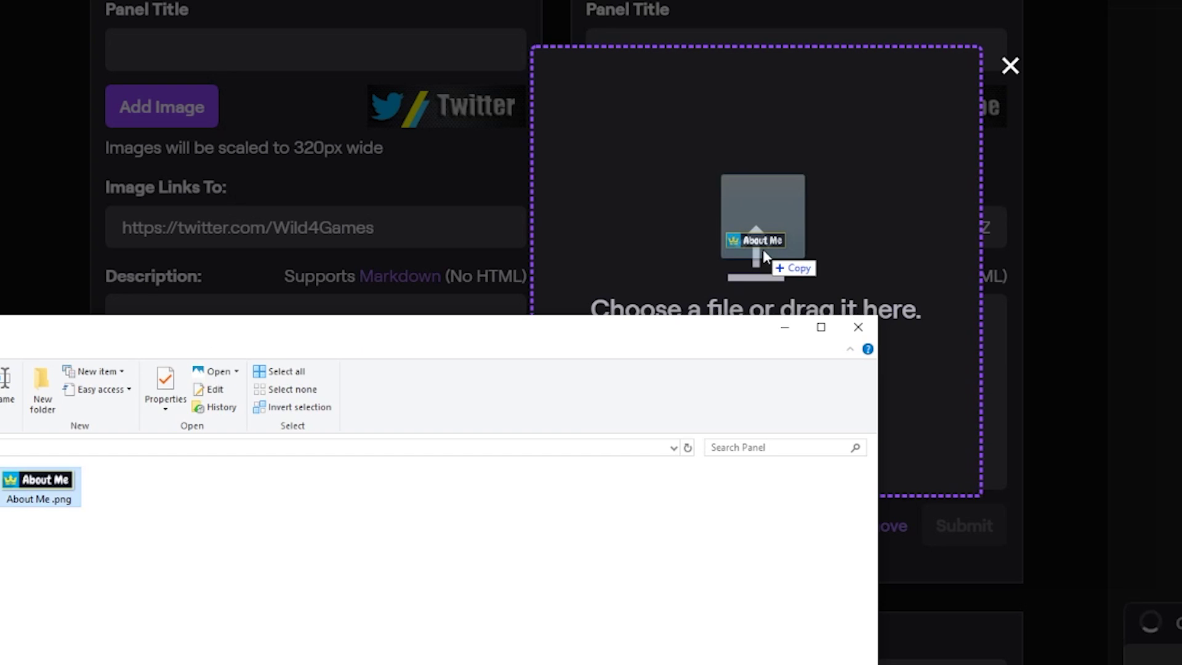
pyautogui.moveTo(761, 252); pyautogui.dragTo(760, 256)
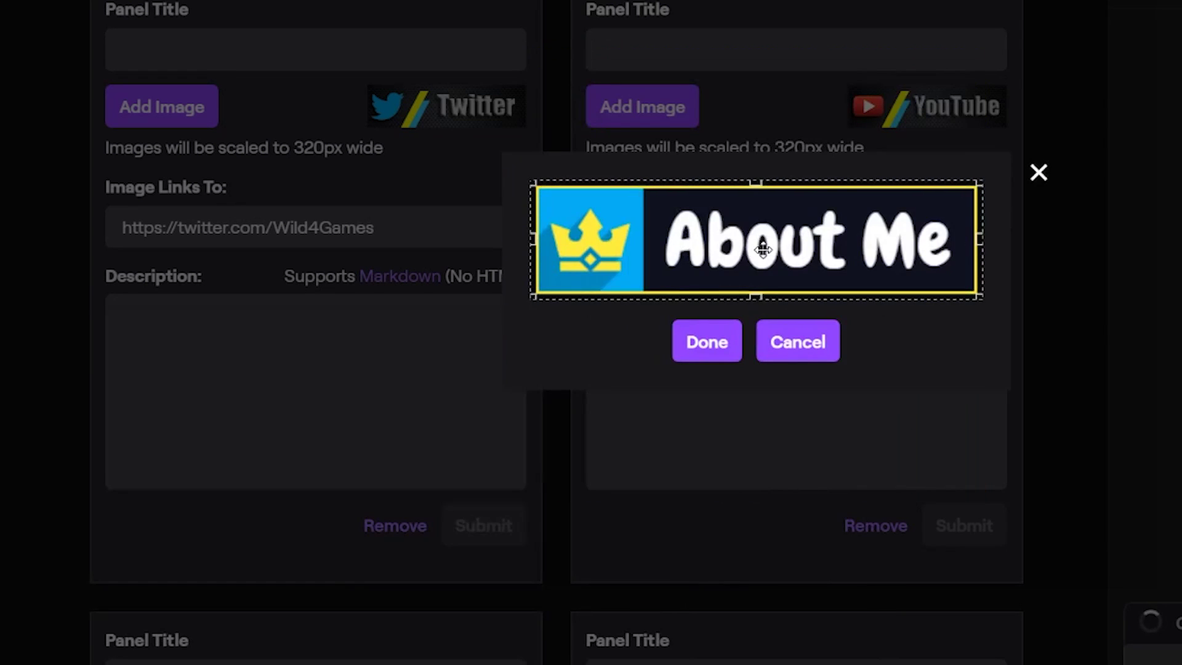
pyautogui.click(707, 342)
pyautogui.scroll(-3, 944, 601)
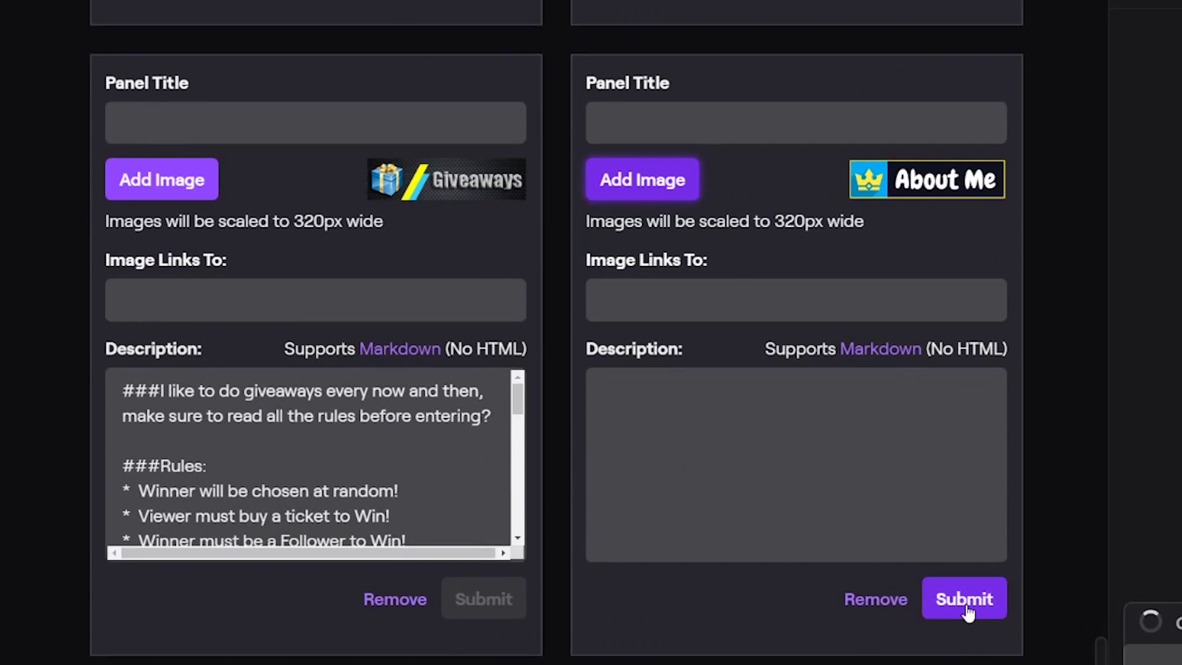
pyautogui.click(964, 600)
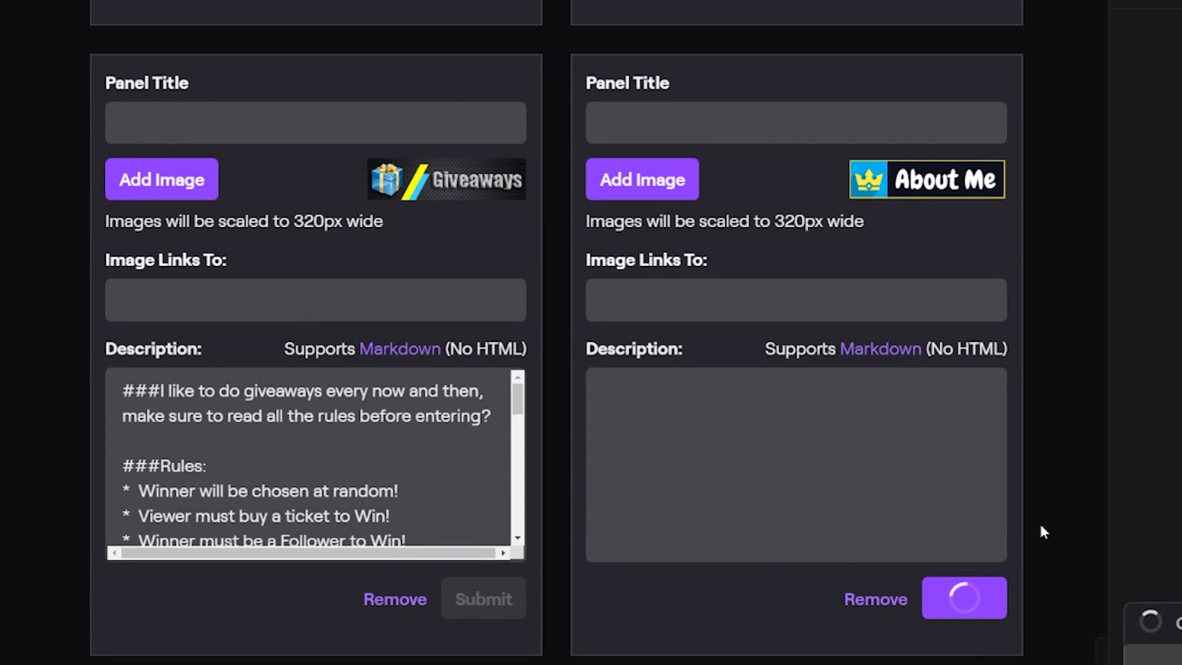
pyautogui.scroll(-15, 1042, 530)
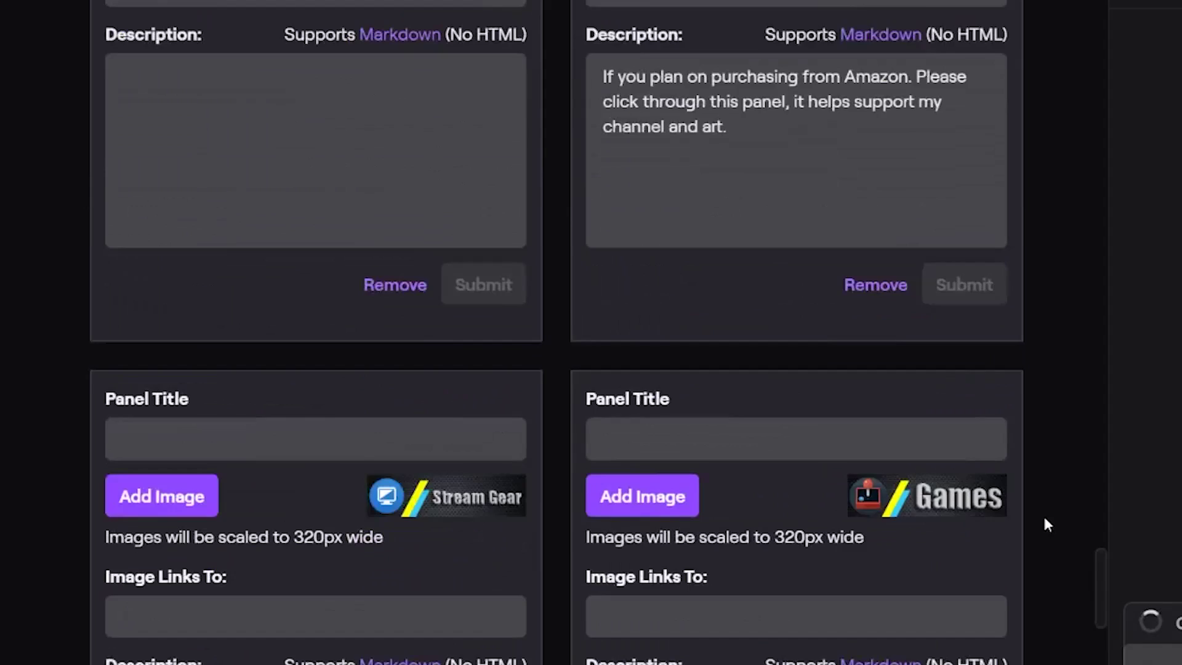
pyautogui.scroll(10, 1037, 508)
pyautogui.moveTo(1097, 425); pyautogui.dragTo(1092, 40)
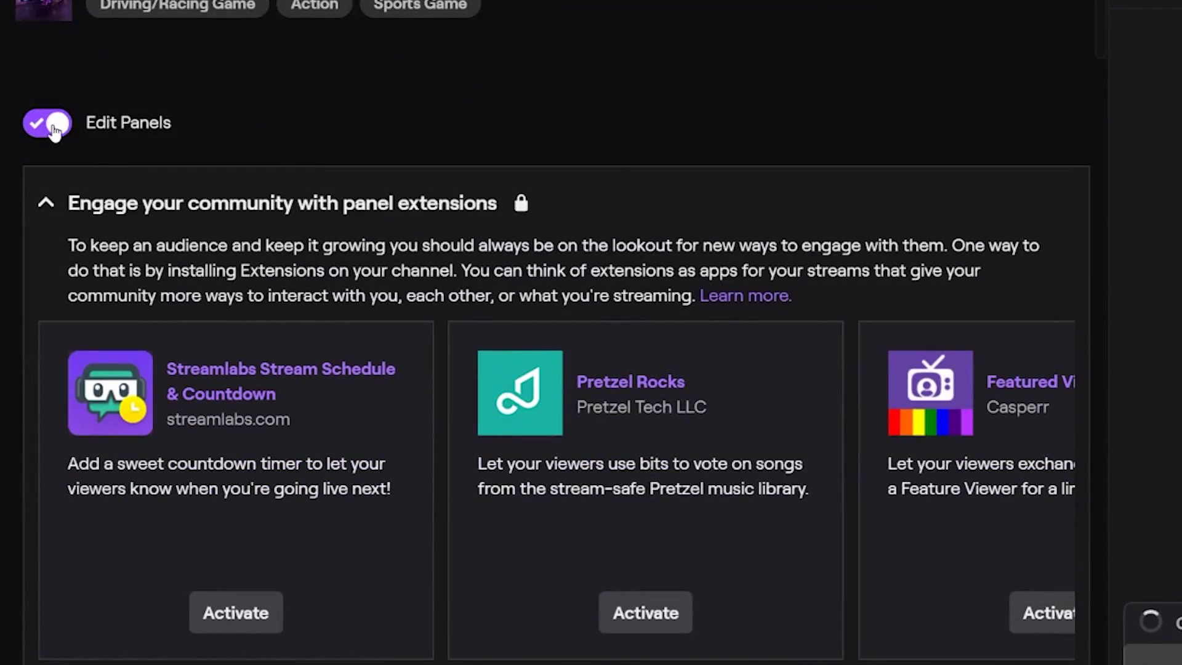